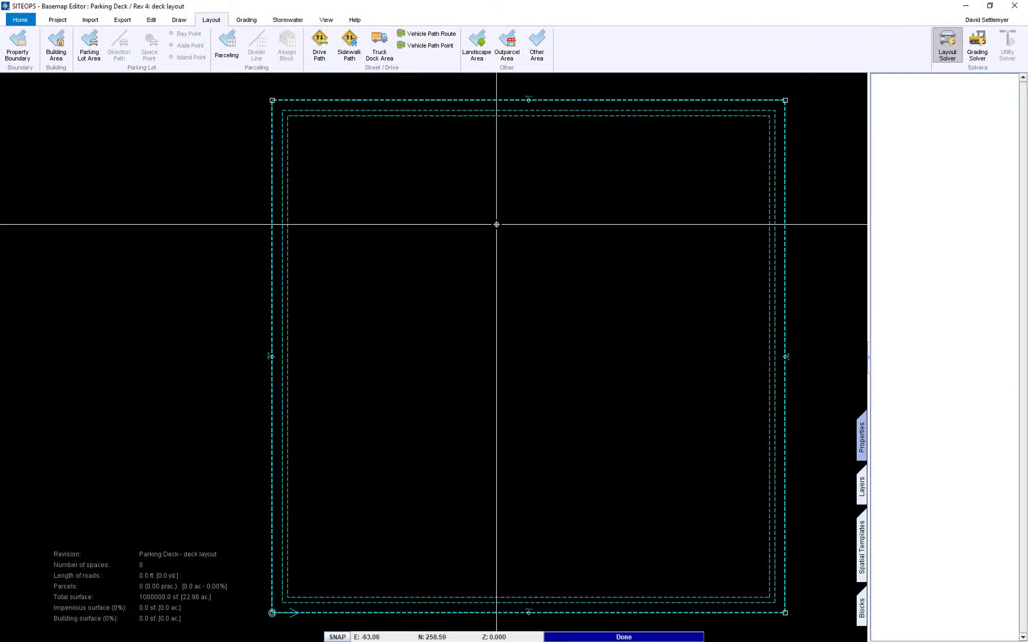
# Draw a rectangular parking lot area 243 ft wide and 417 ft long inside the property boundary.
pyautogui.click(214, 43)
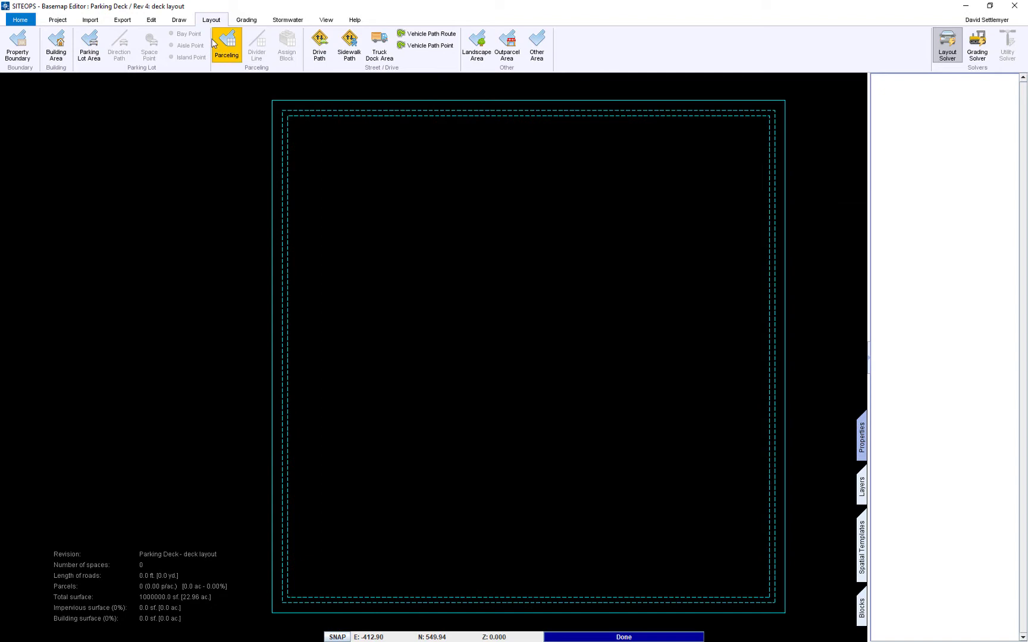
pyautogui.click(96, 47)
pyautogui.click(447, 220)
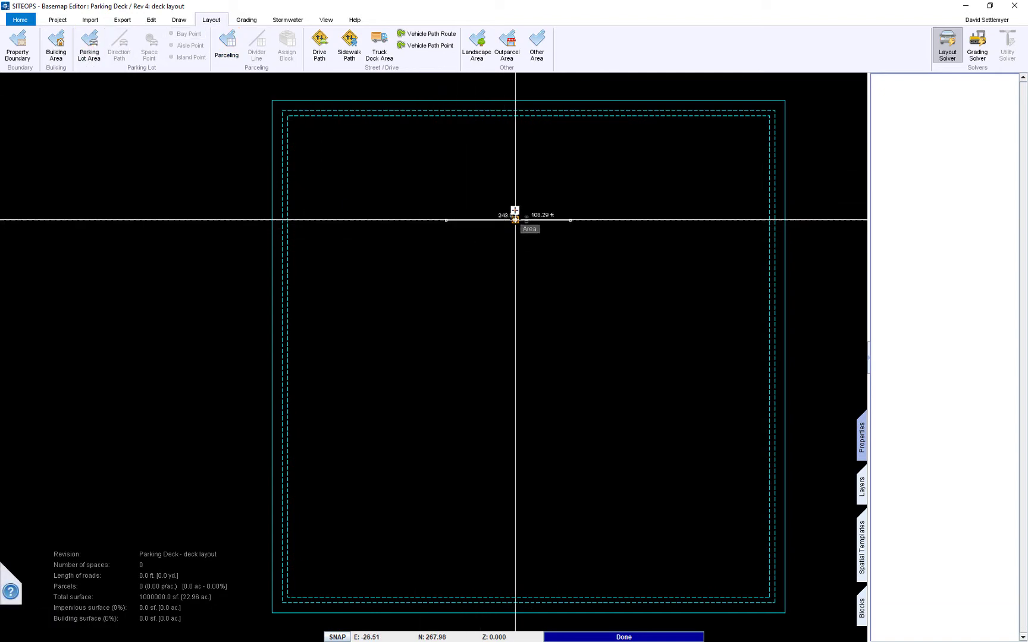
pyautogui.press('Return')
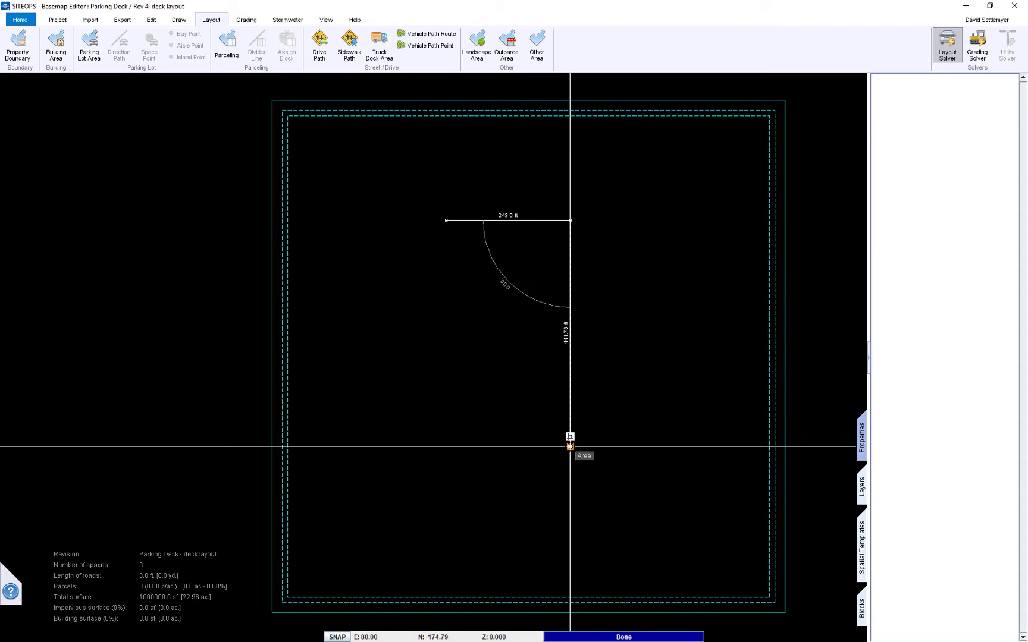
pyautogui.press('Return')
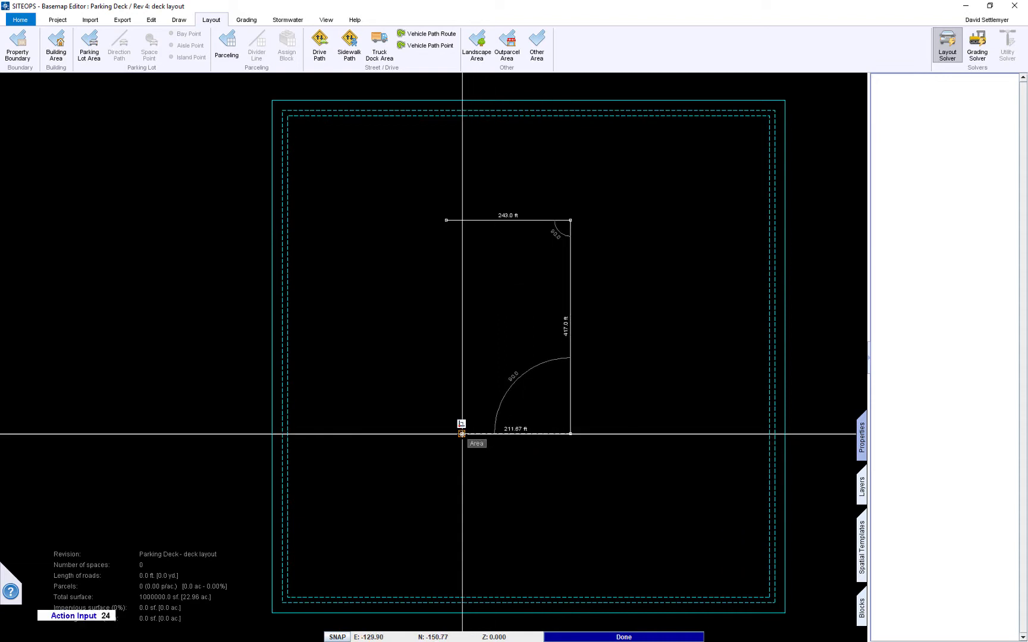
pyautogui.press('Return')
pyautogui.rightClick(505, 361)
pyautogui.click(535, 375)
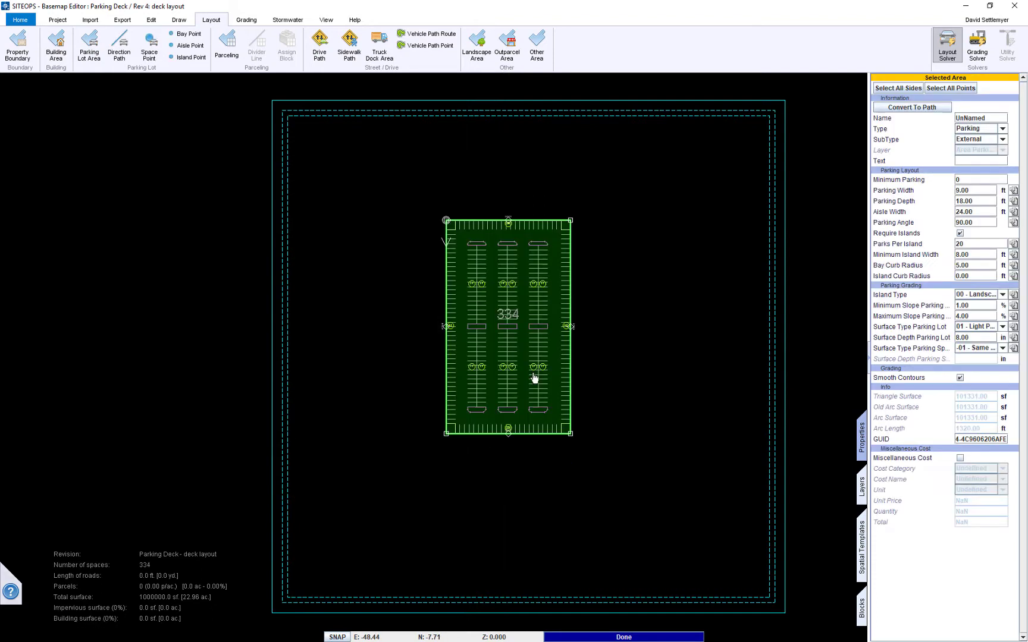
# Draw a rectangular Other area of about 36 by 173 ft over the southern half of the easternmost parking bay.
pyautogui.scroll(3, 523, 273)
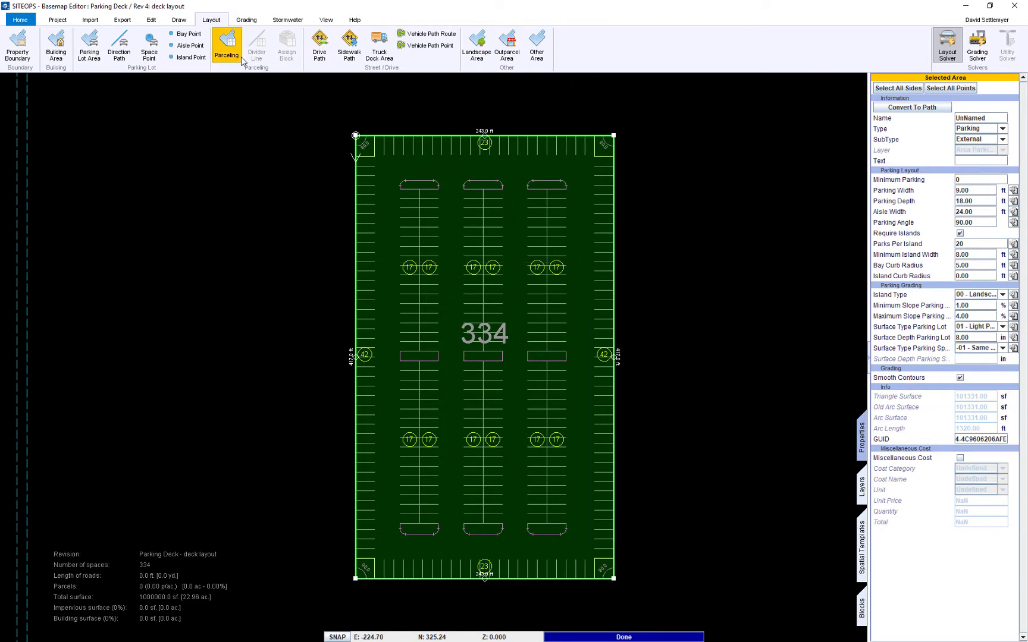
pyautogui.click(537, 45)
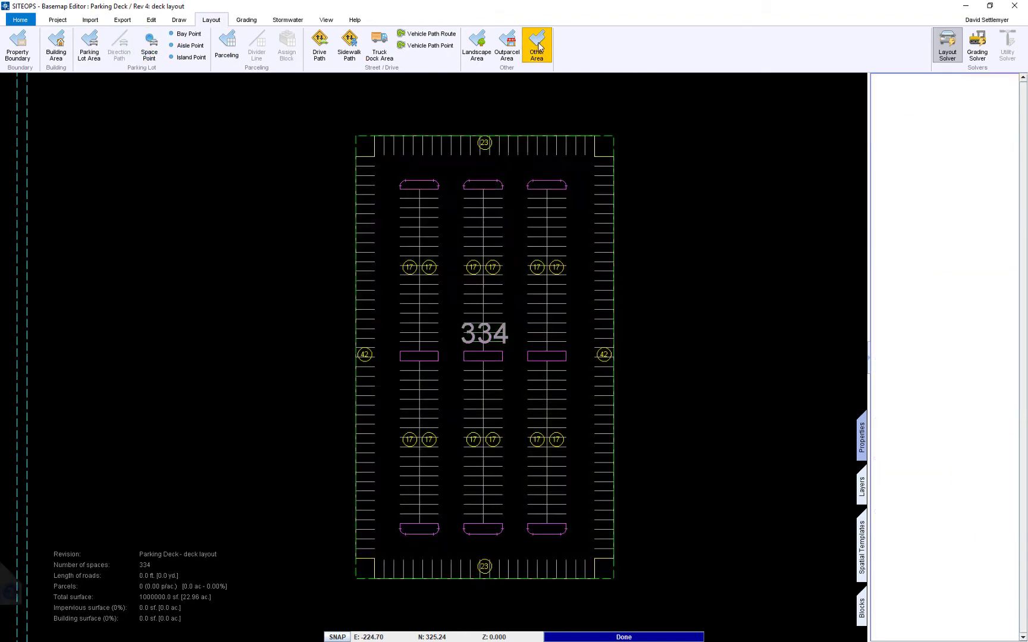
pyautogui.click(527, 536)
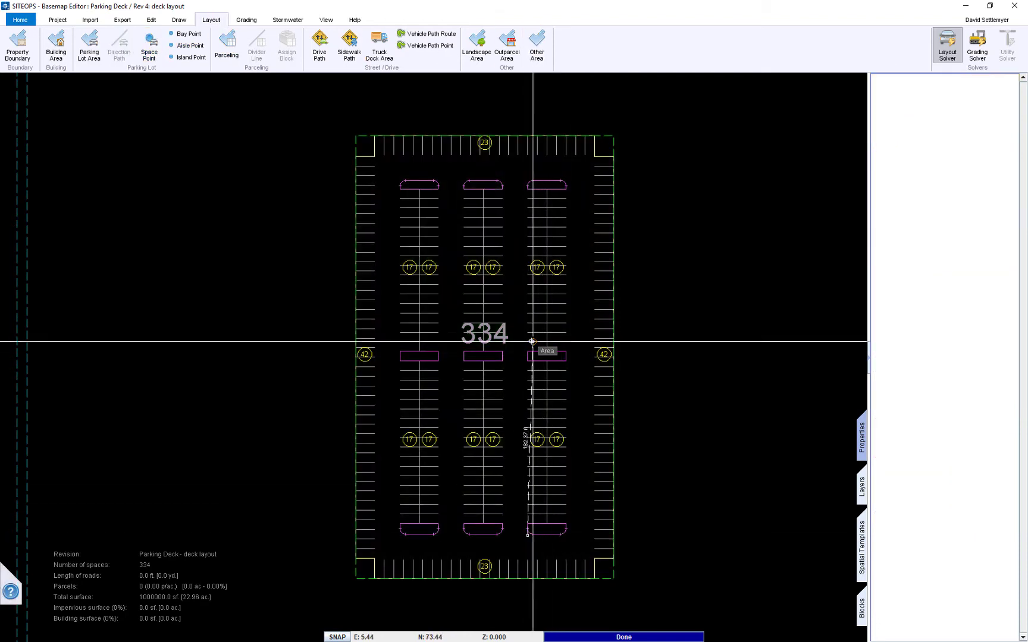
pyautogui.click(527, 351)
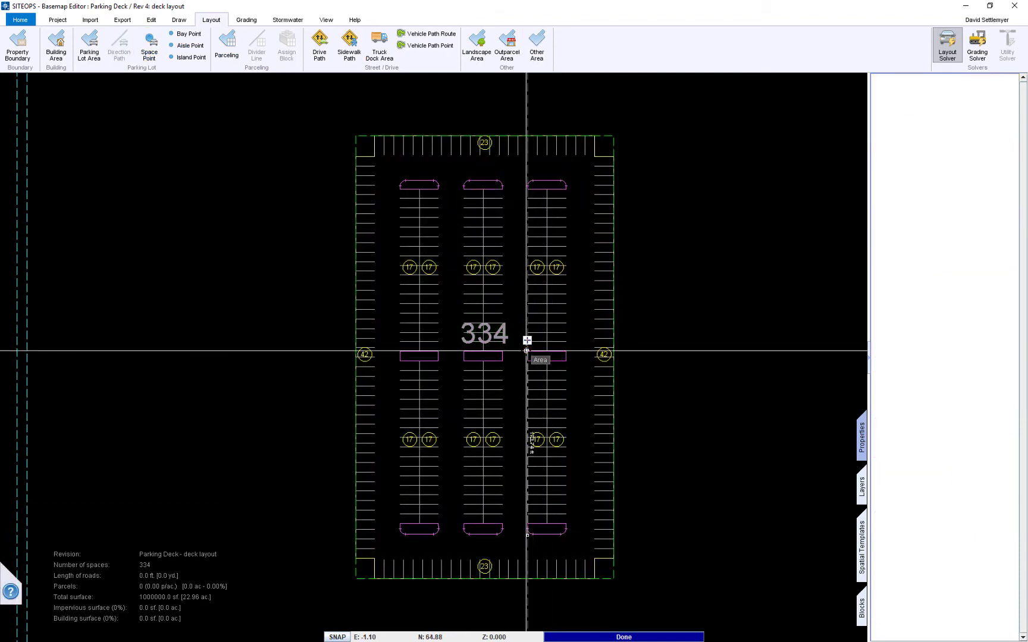
pyautogui.click(565, 351)
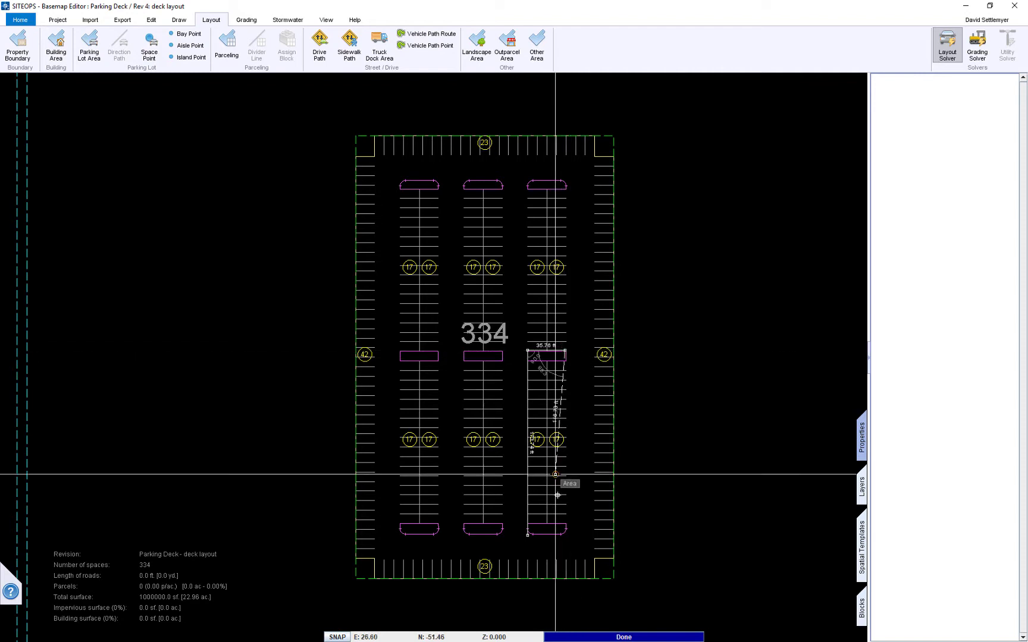
pyautogui.click(565, 535)
pyautogui.click(527, 535)
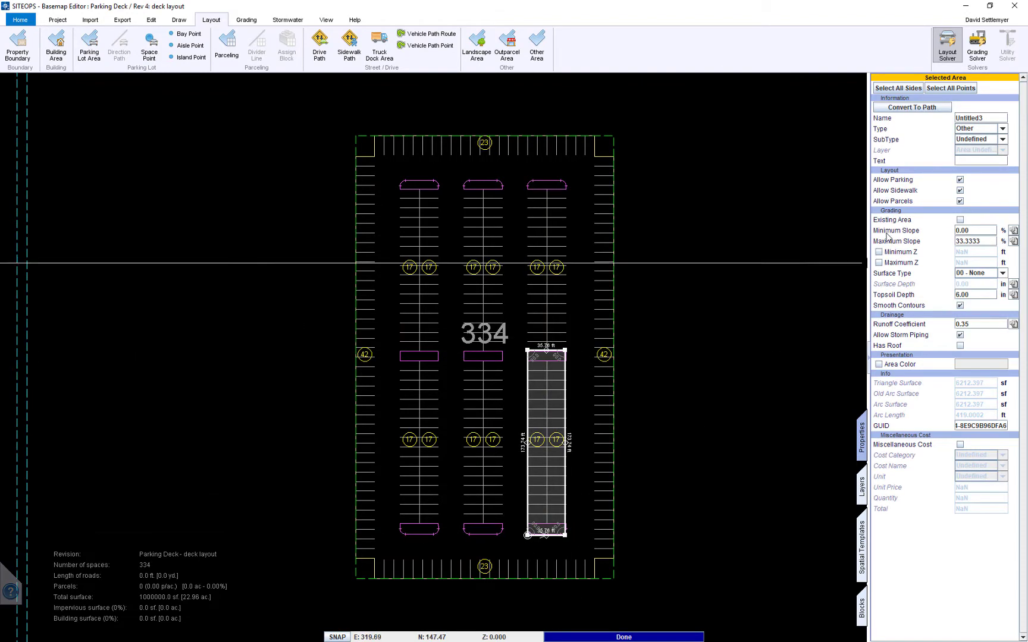
# Disallow parking in the new Other area and along all of its sides.
pyautogui.click(960, 180)
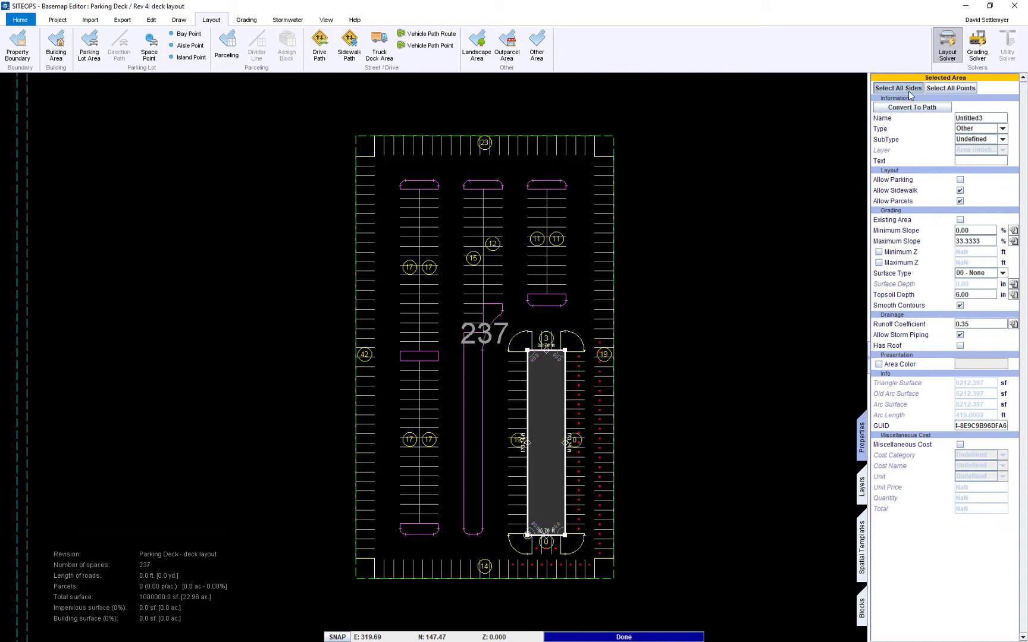
pyautogui.click(909, 89)
pyautogui.click(959, 170)
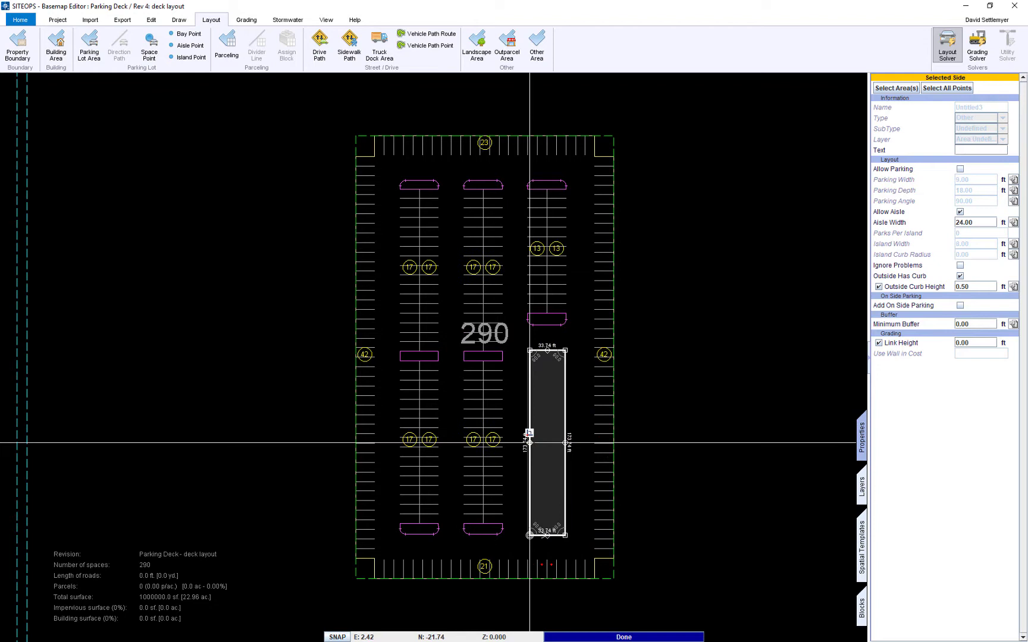
# Delete the Other area from the parking lot.
pyautogui.click(562, 390)
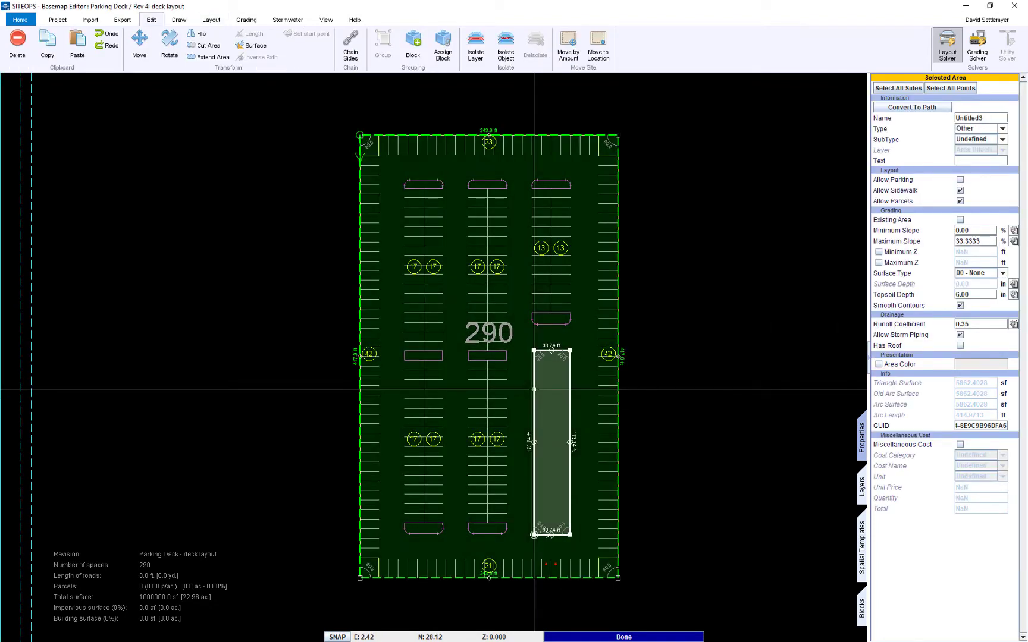
pyautogui.press('Delete')
# Offset the parking lot's north side inward by about 18 ft, along the ends of the perimeter stalls.
pyautogui.scroll(4, 618, 142)
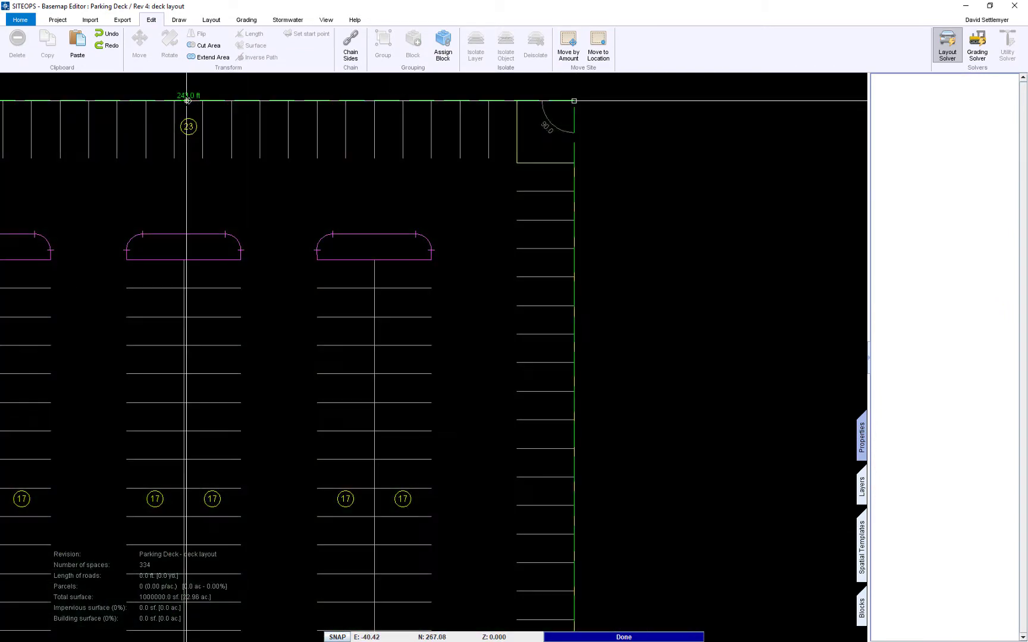
pyautogui.rightClick(186, 100)
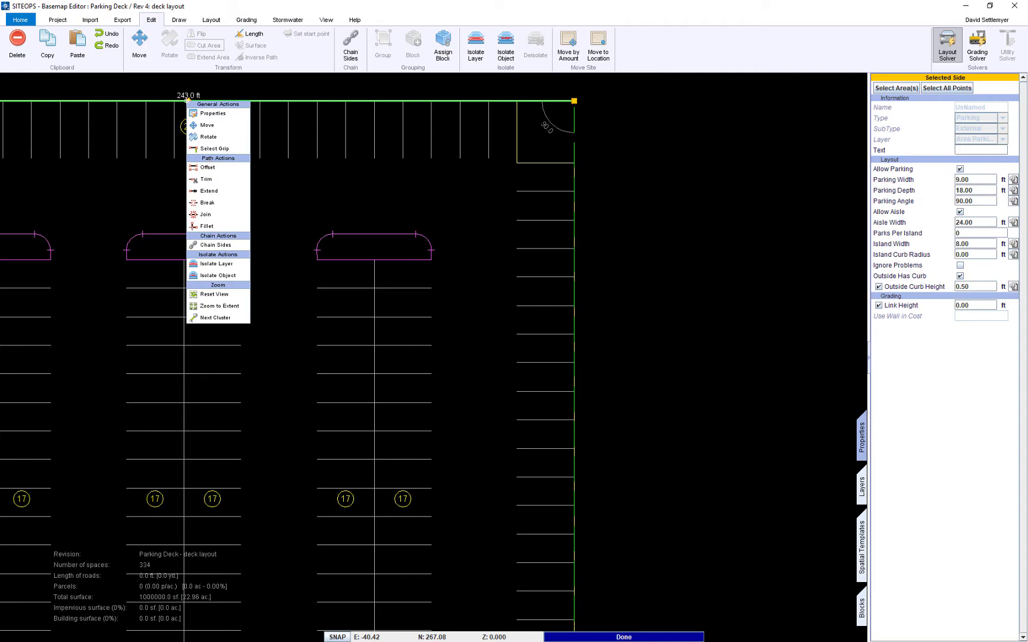
pyautogui.click(209, 168)
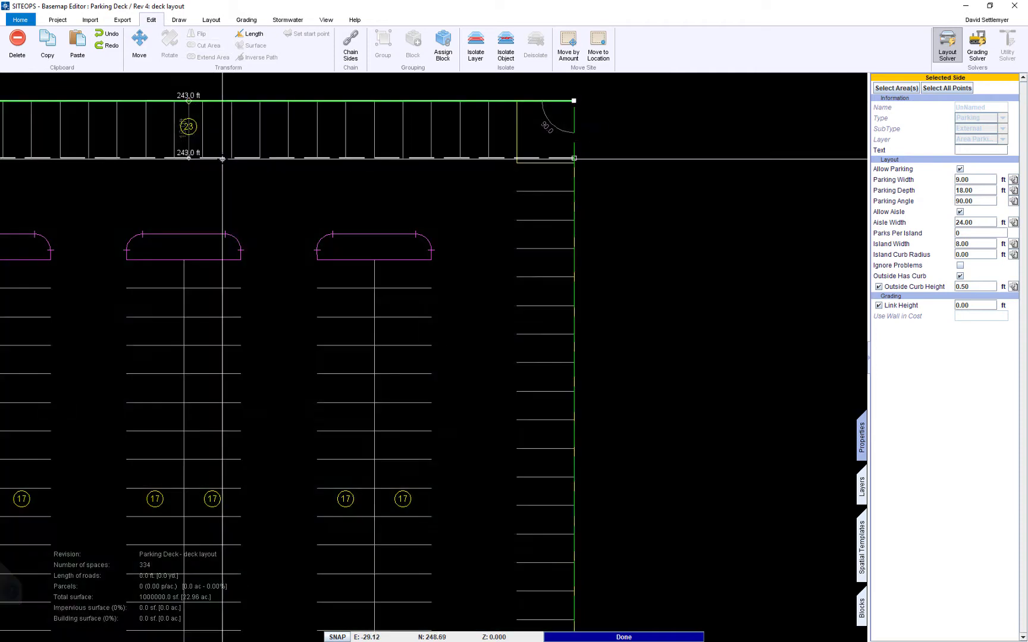
# Offset the new path a further 24 ft into the lot to mark the aisle width.
pyautogui.click(220, 159)
pyautogui.rightClick(222, 159)
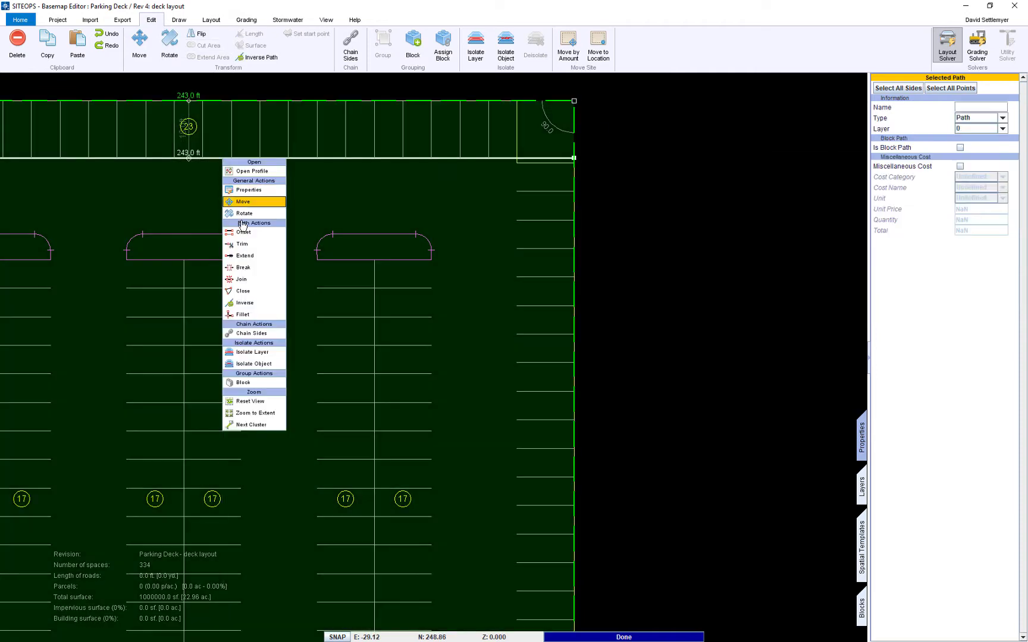
pyautogui.click(249, 234)
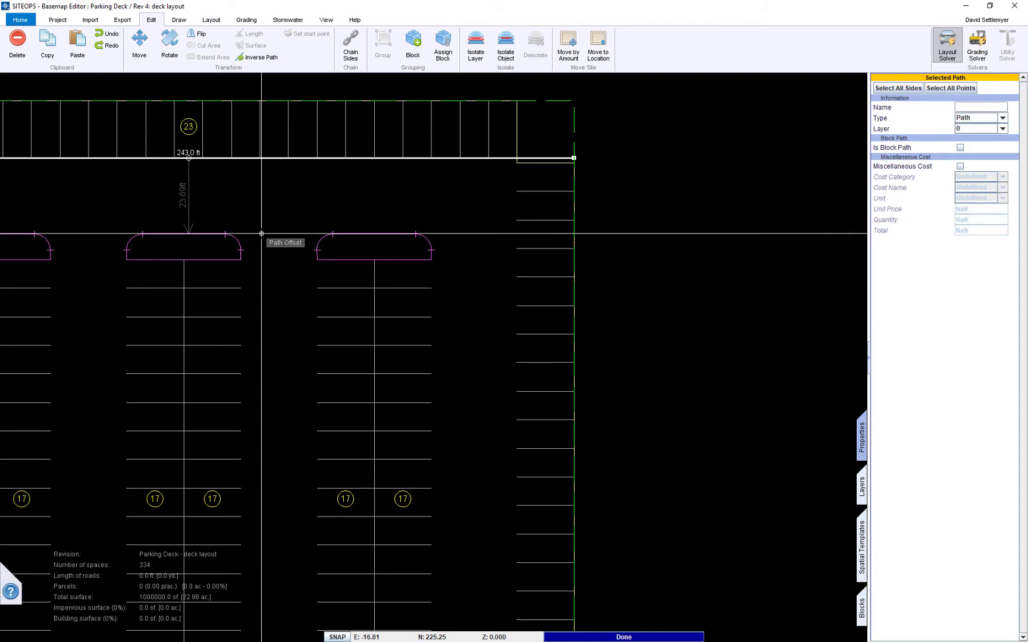
pyautogui.write('24')
pyautogui.press('Return')
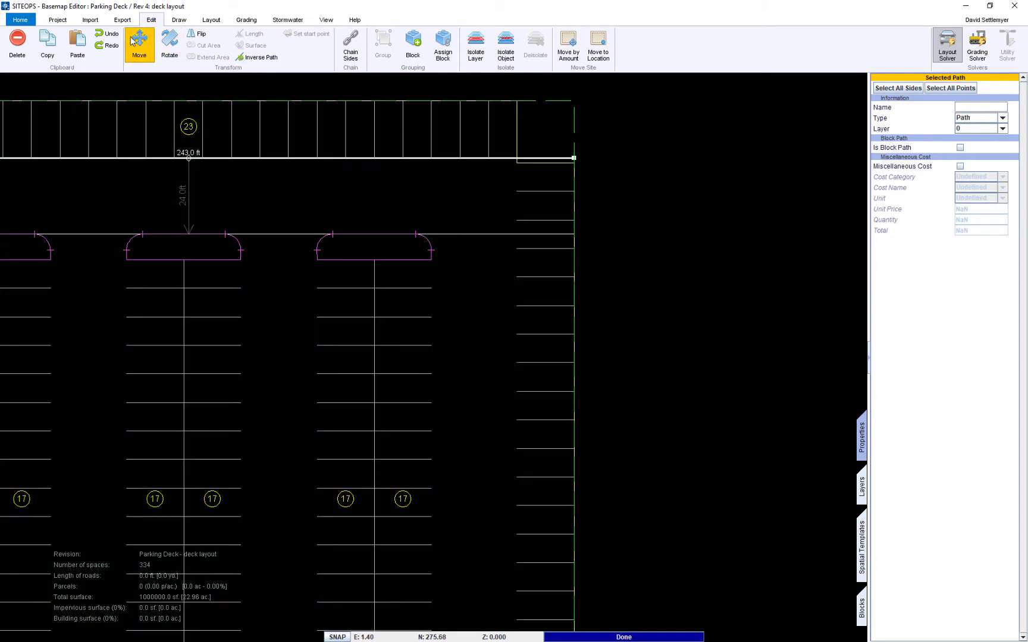
# Add points on the lot's east side where the two offset paths meet it, and disallow parking on the segment between them.
pyautogui.click(178, 22)
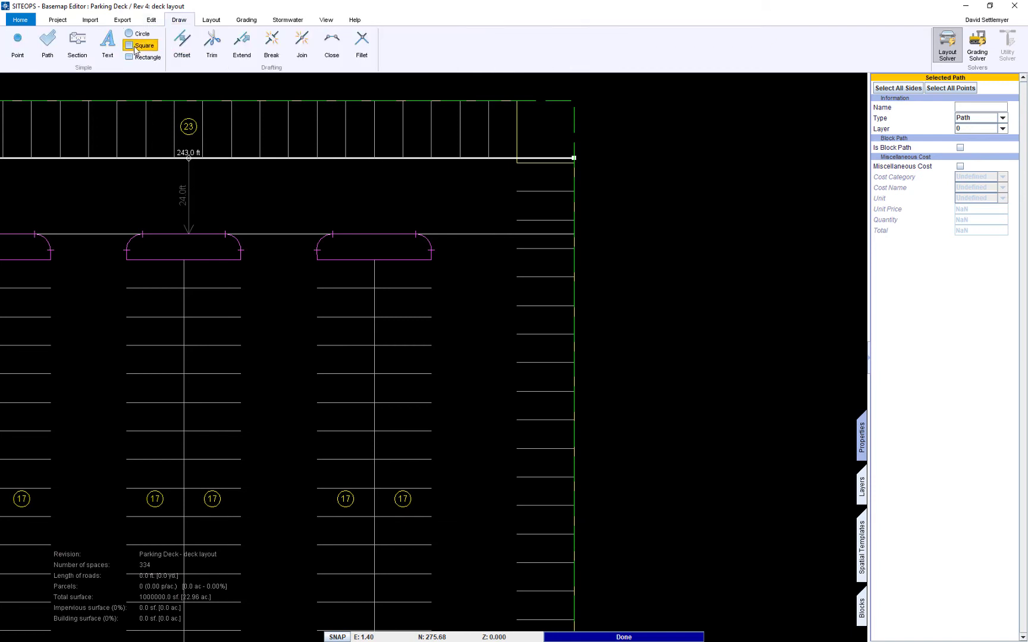
pyautogui.click(37, 50)
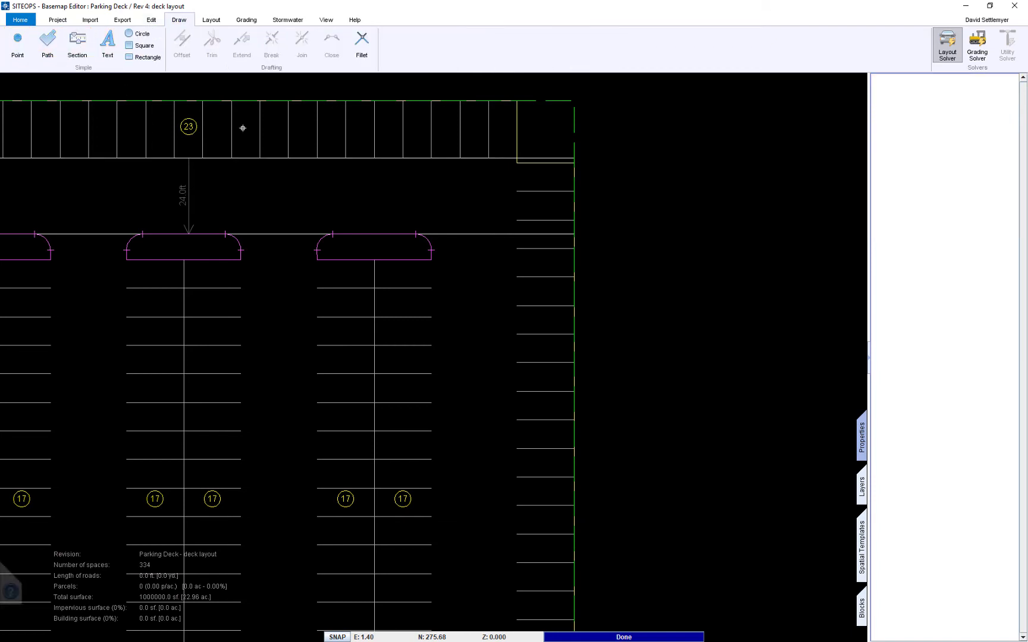
pyautogui.click(574, 159)
pyautogui.click(573, 232)
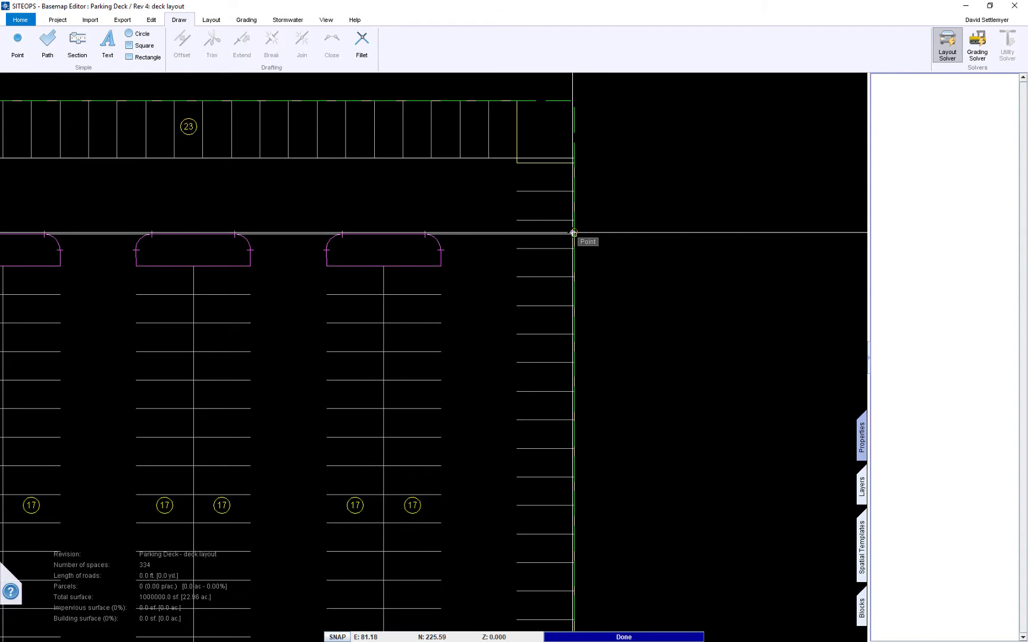
pyautogui.click(575, 196)
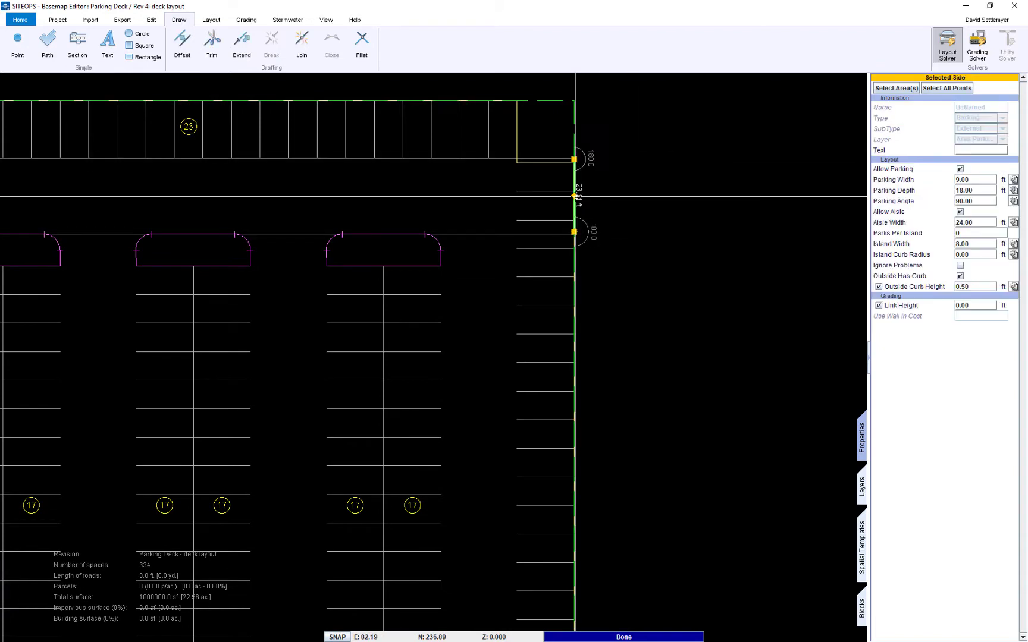
pyautogui.click(960, 170)
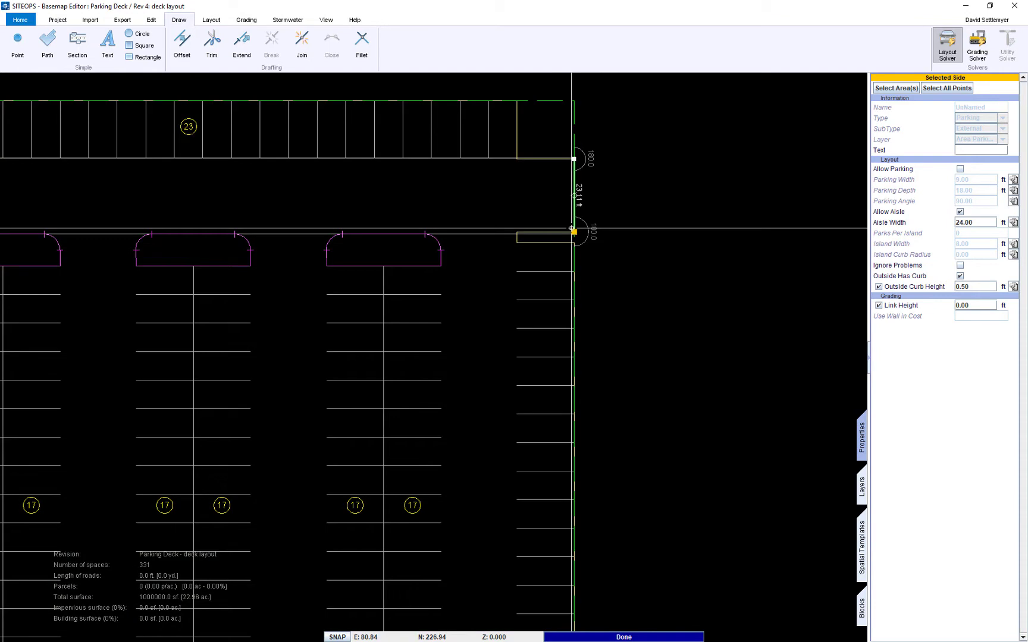
# Delete the 24 ft offset path along the islands' north ends.
pyautogui.click(572, 229)
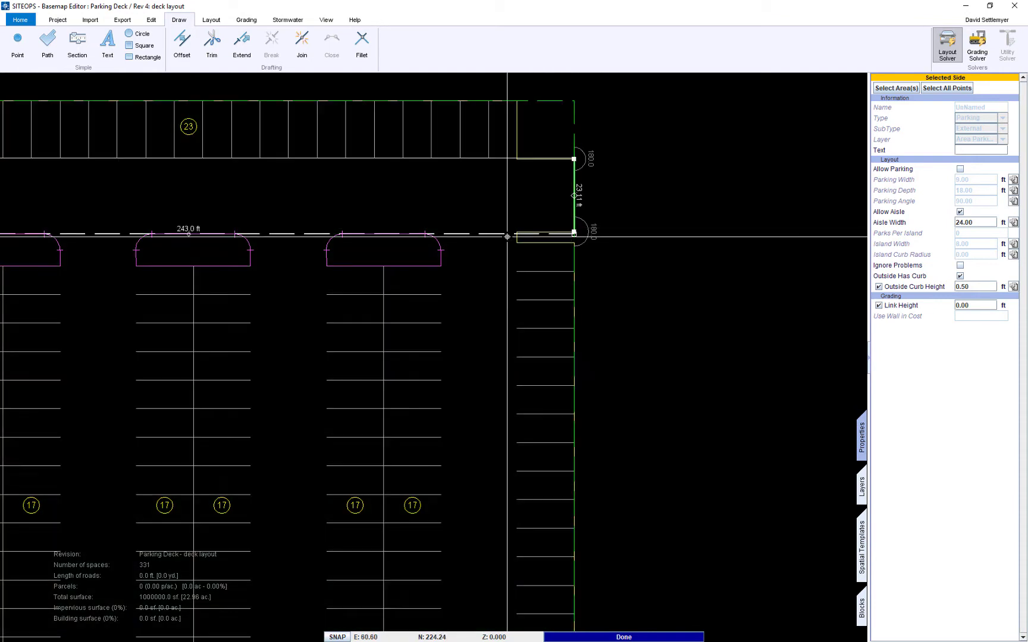
pyautogui.click(506, 237)
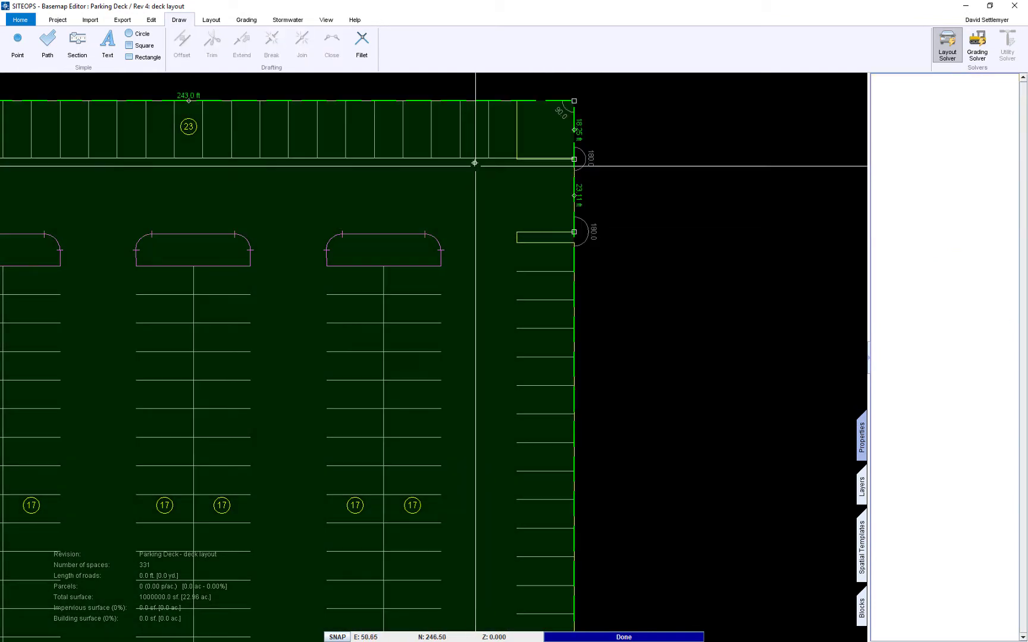
# Offset the remaining path at the northern stall ends 179 ft down into the lot.
pyautogui.click(474, 159)
pyautogui.rightClick(474, 159)
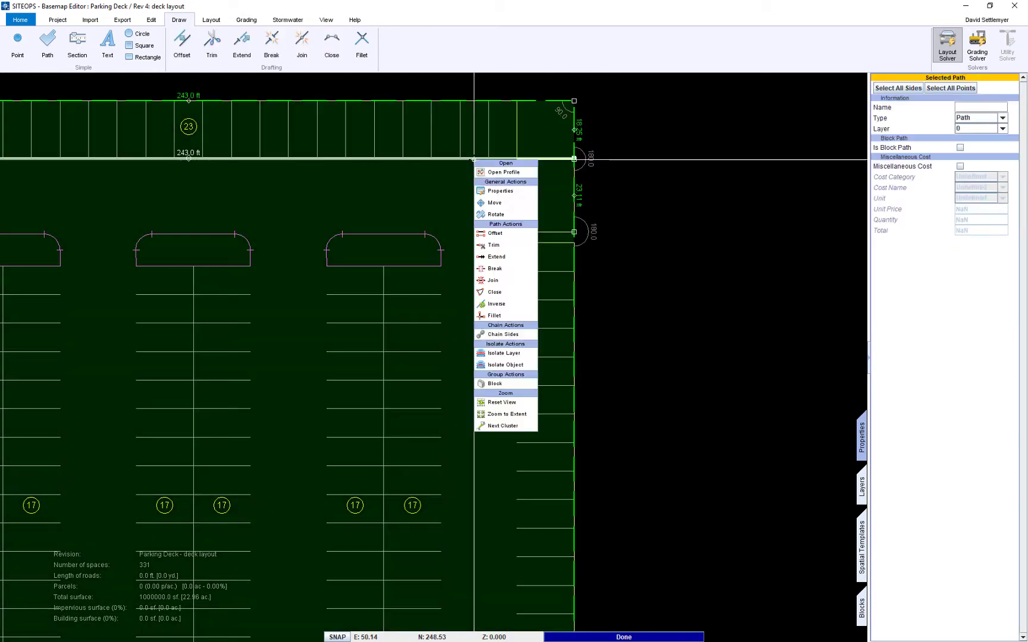
pyautogui.click(495, 235)
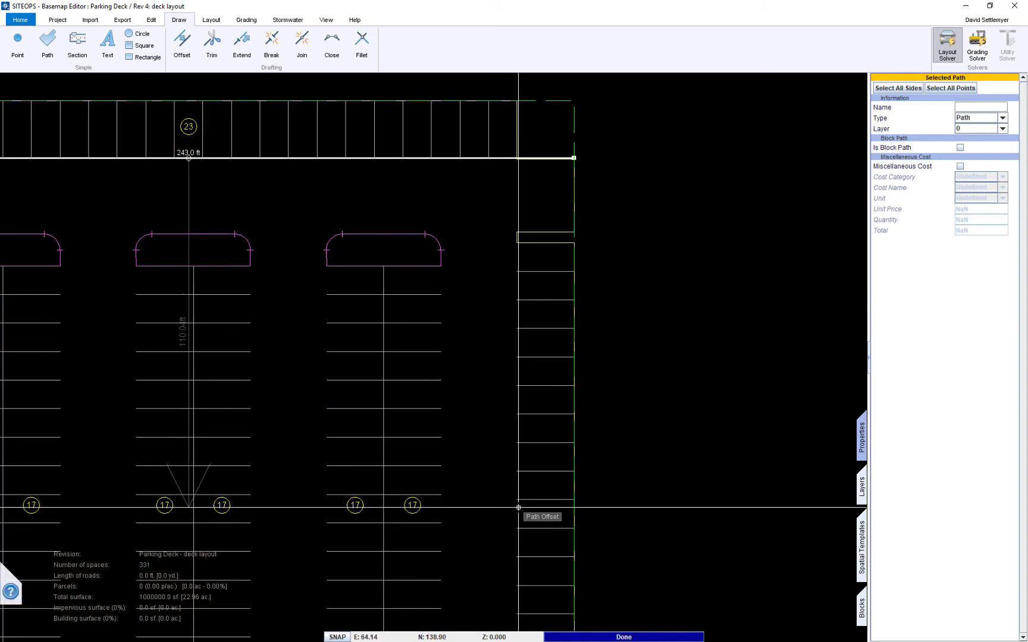
pyautogui.scroll(-3, 542, 402)
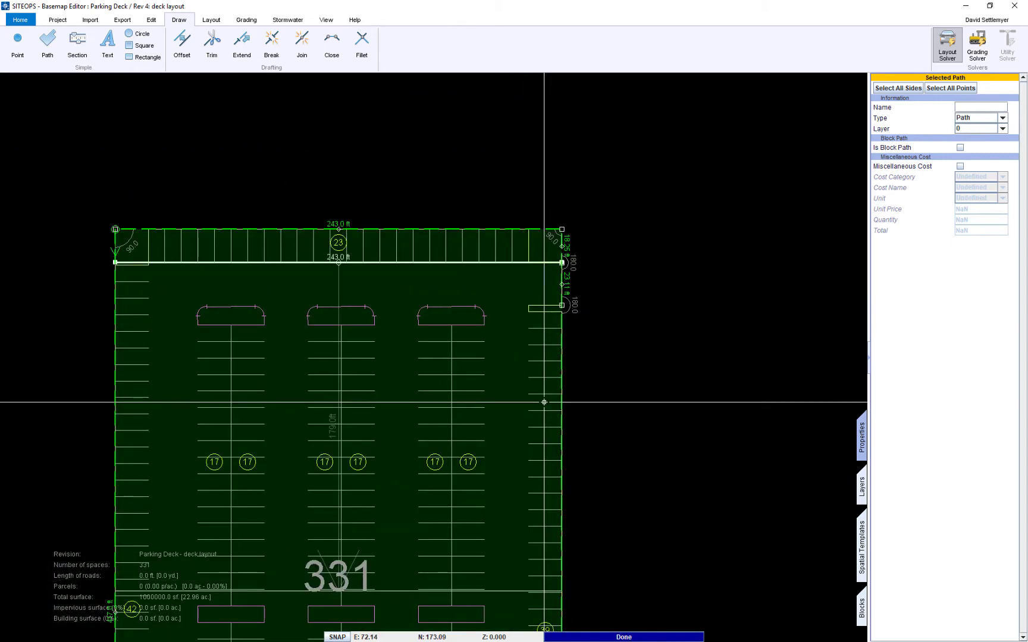
# Offset the east side's no-parking segment 28 ft outward from the lot.
pyautogui.moveTo(541, 401); pyautogui.dragTo(467, 296, button='middle')
pyautogui.click(484, 310)
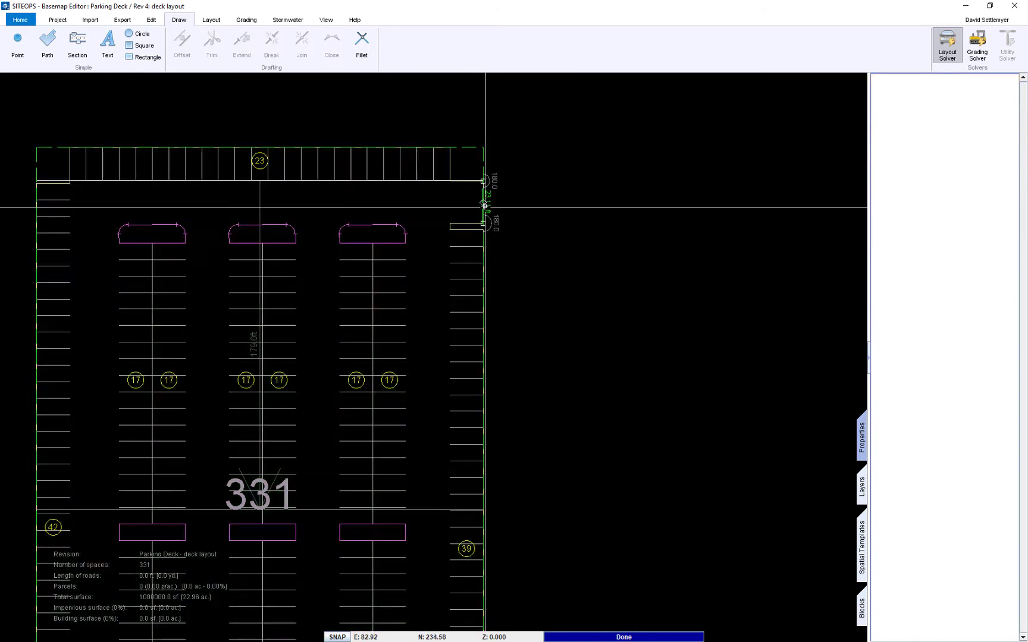
pyautogui.rightClick(484, 205)
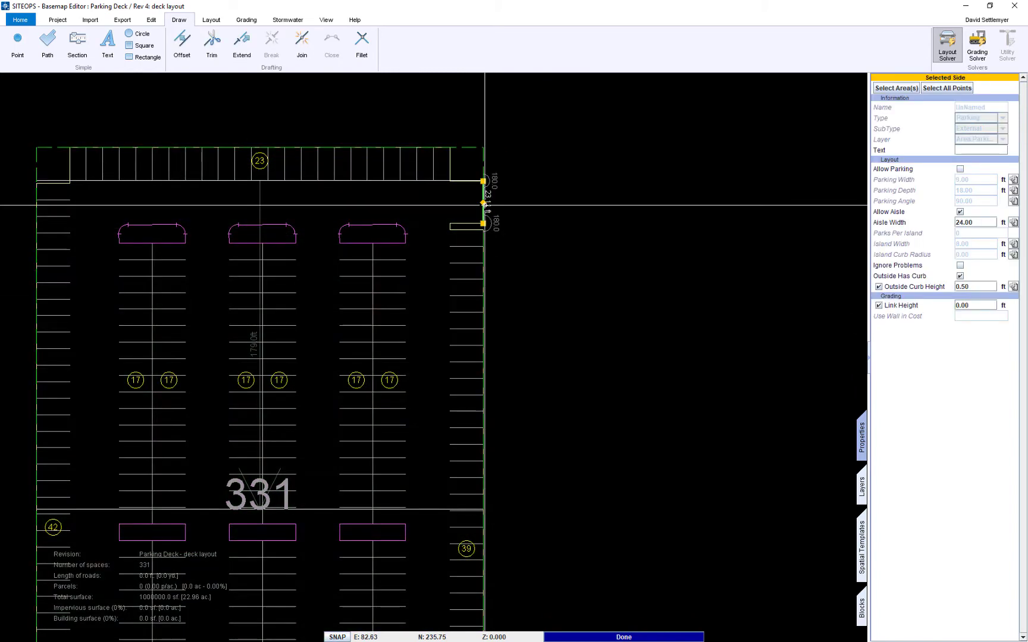
pyautogui.click(505, 272)
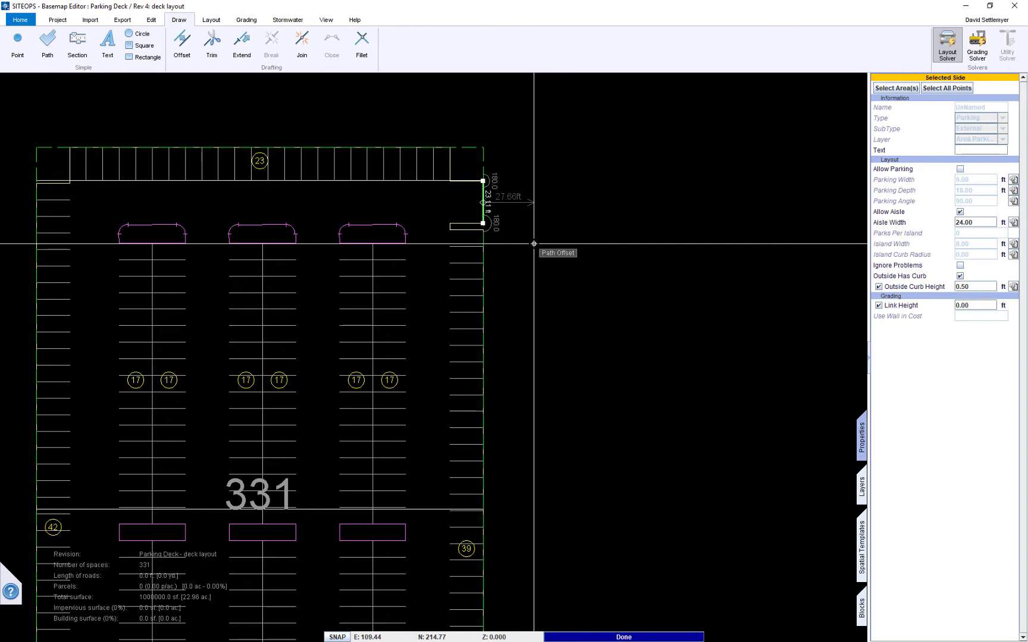
pyautogui.click(534, 244)
# Fillet the 28 ft offset segment with the northern and southern reference paths to form square corners east of the lot.
pyautogui.rightClick(589, 237)
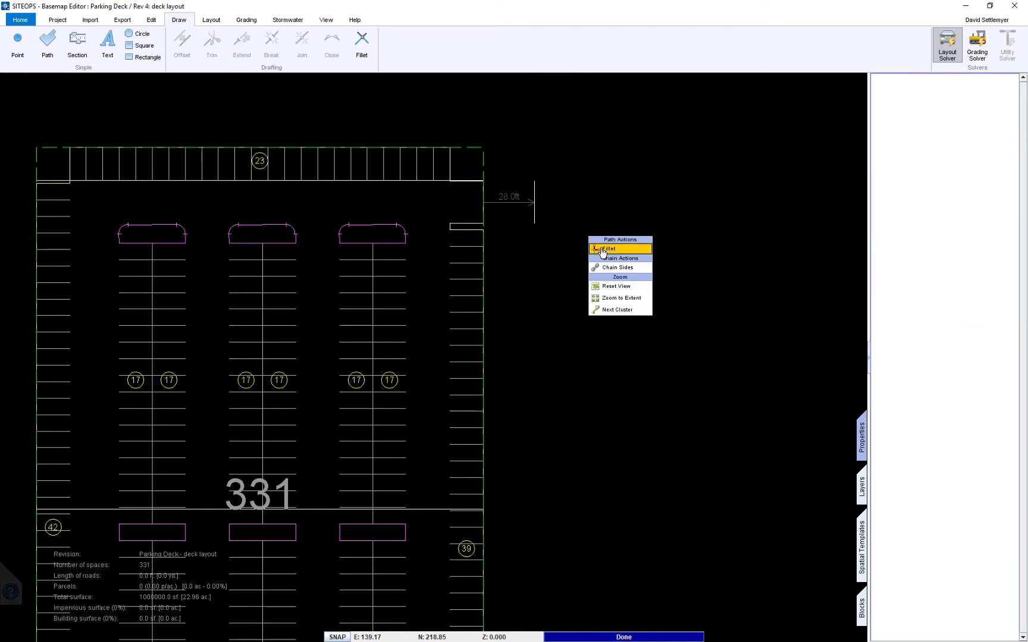
pyautogui.click(605, 250)
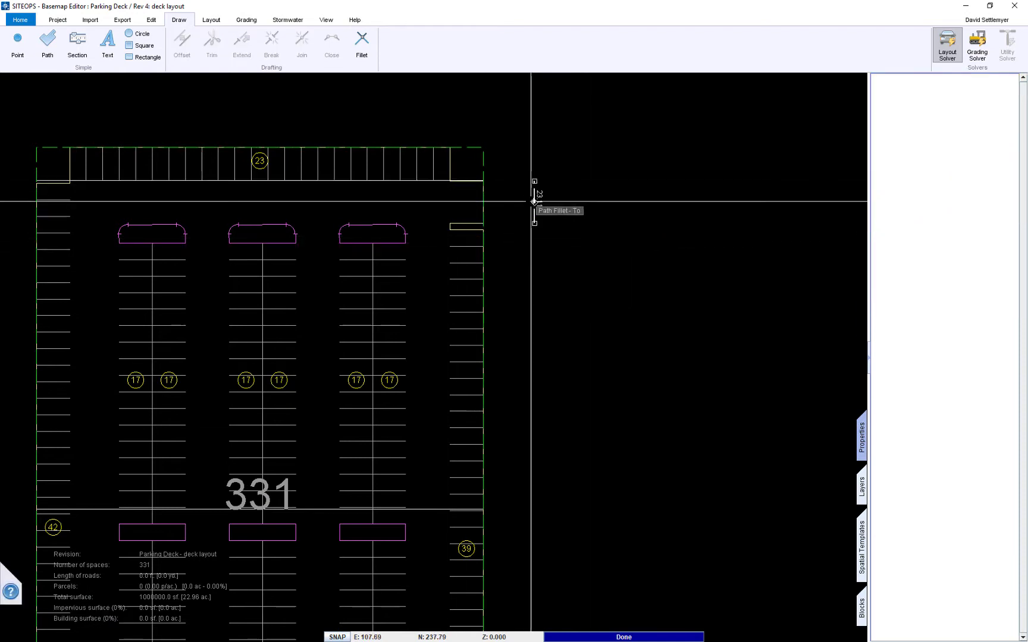
pyautogui.click(534, 216)
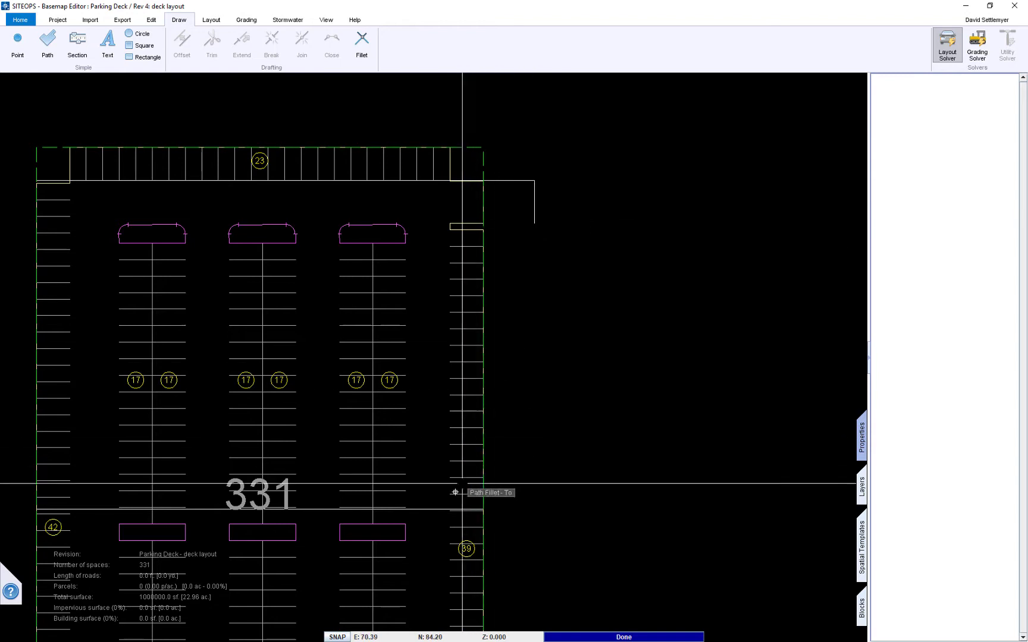
pyautogui.click(432, 510)
# Chain the sides of the 28 by 179 ft rectangle on the lot's east side into a closed path.
pyautogui.rightClick(589, 318)
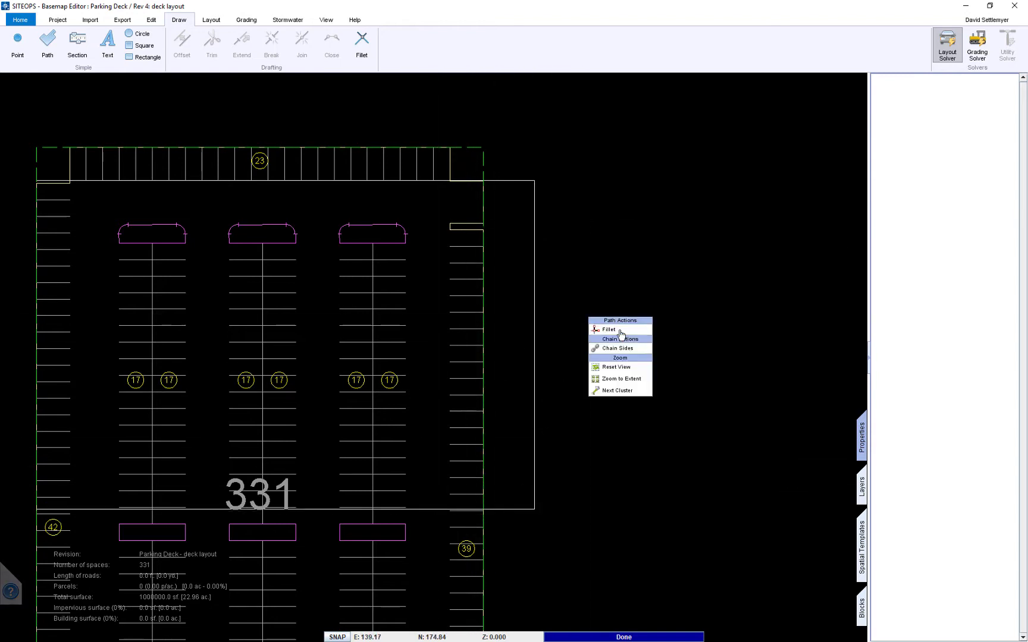
pyautogui.click(619, 349)
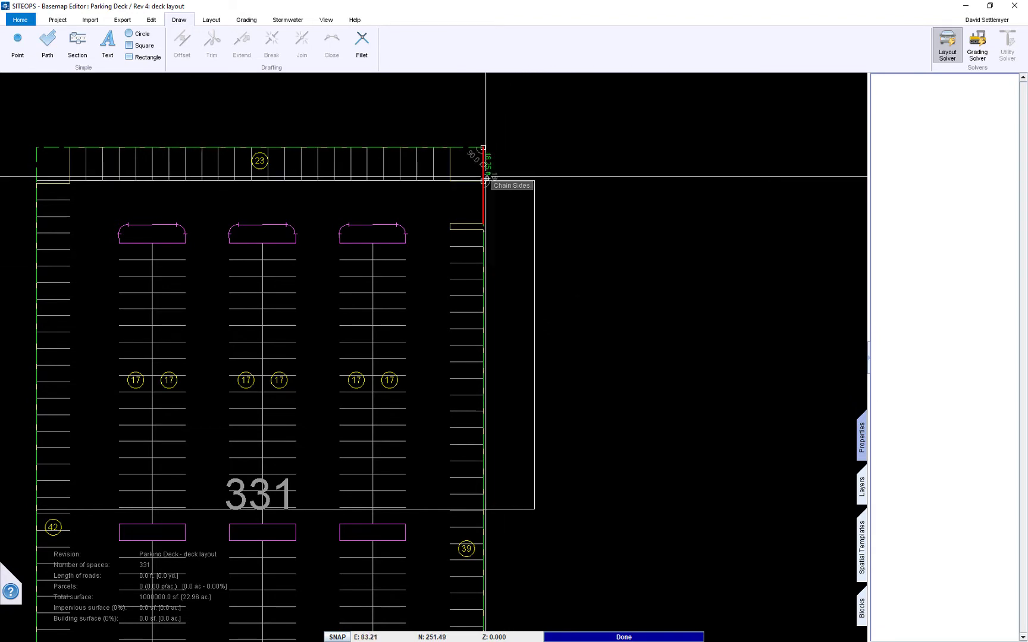
pyautogui.scroll(2, 487, 179)
pyautogui.scroll(-3, 489, 179)
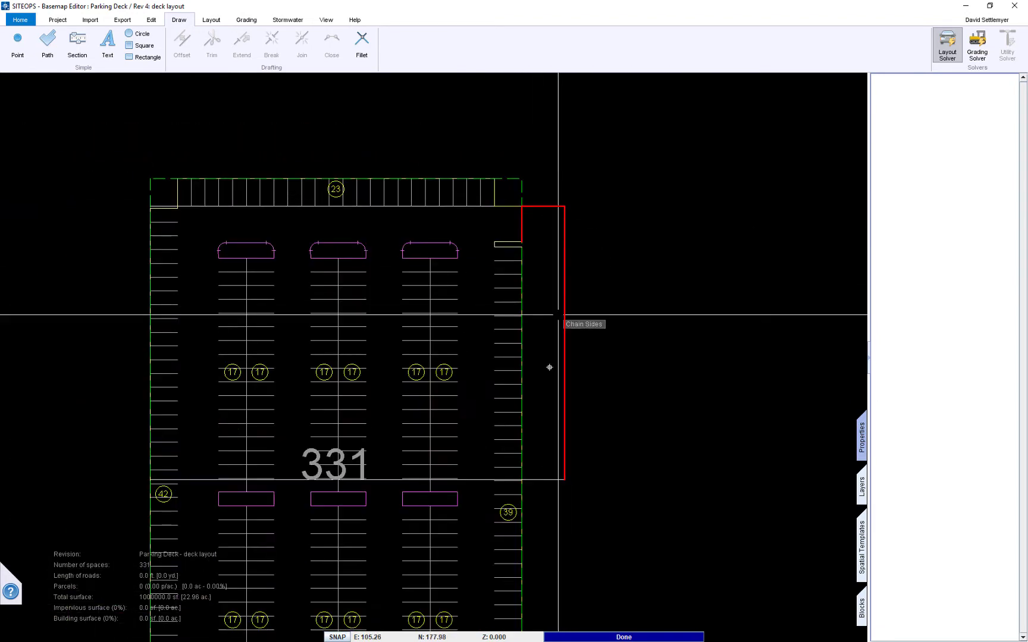
pyautogui.rightClick(519, 454)
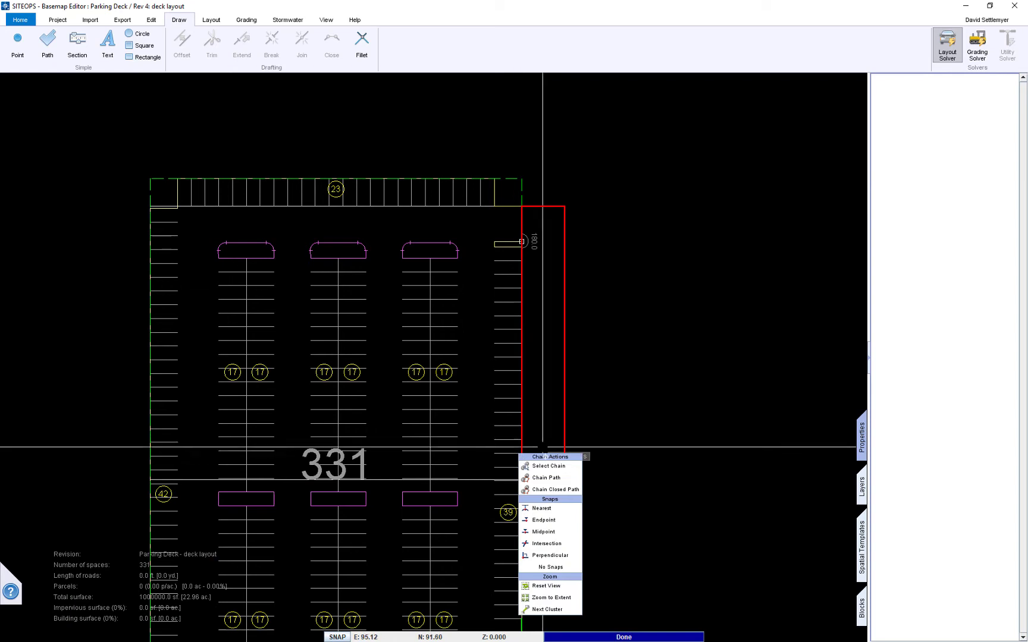
pyautogui.click(549, 490)
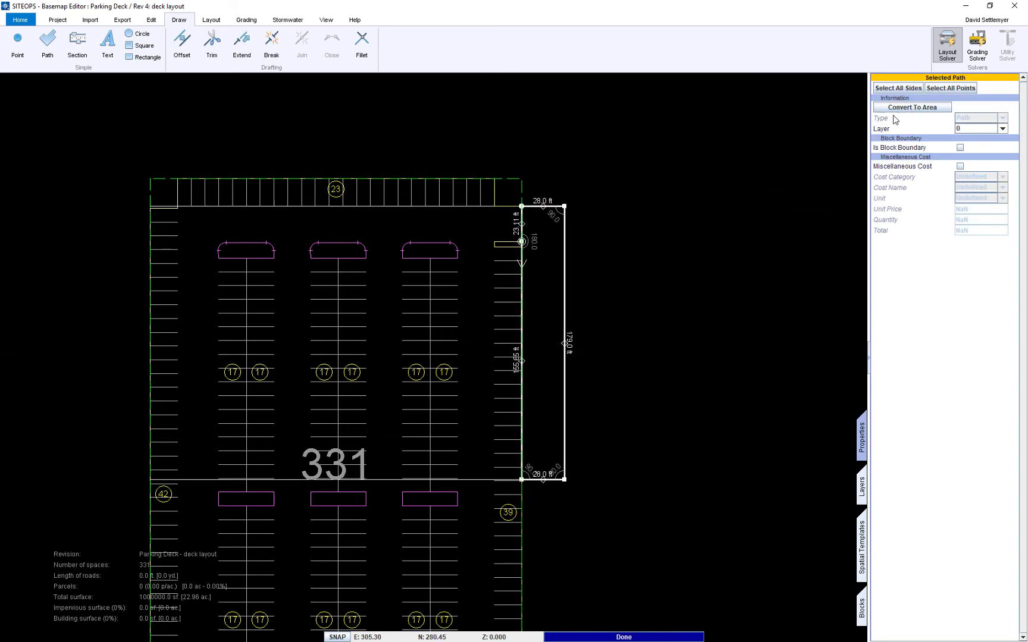
# Convert the closed ramp path to an area and set its surface type to 01 - Light Paving.
pyautogui.click(912, 108)
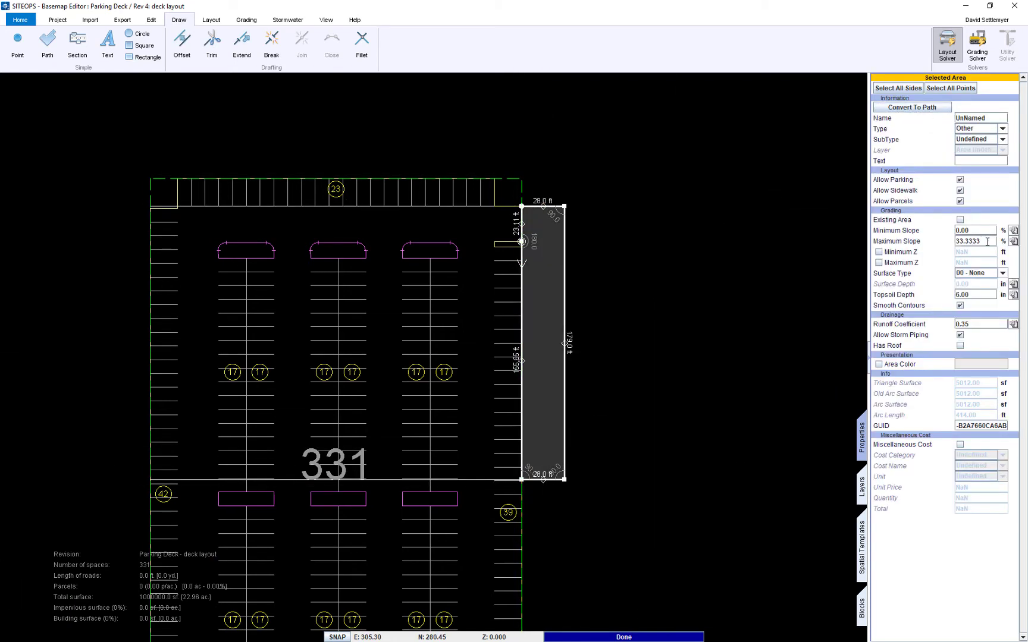
pyautogui.click(967, 275)
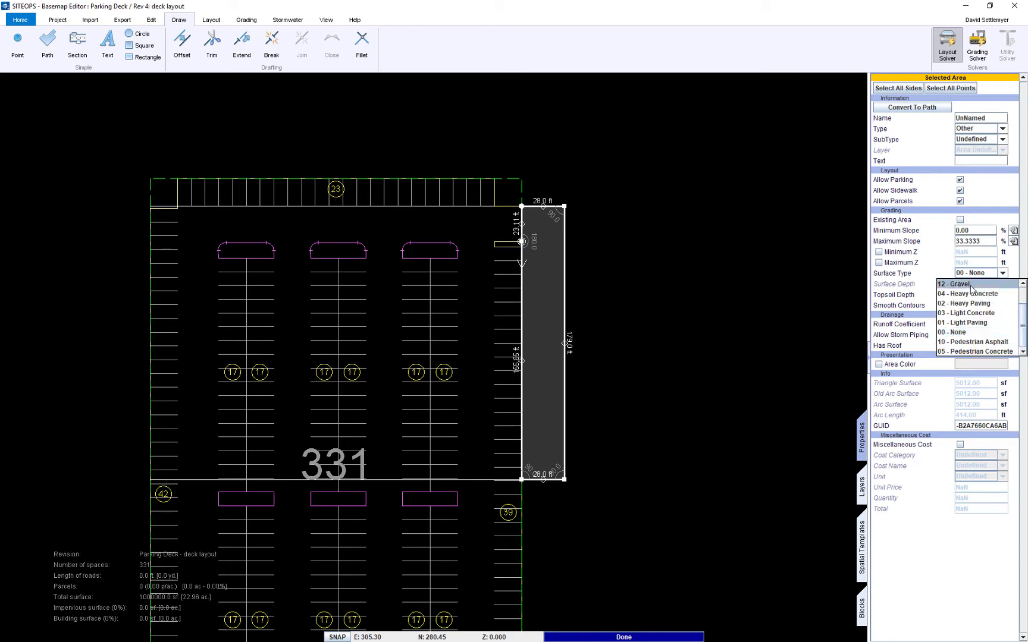
pyautogui.click(970, 323)
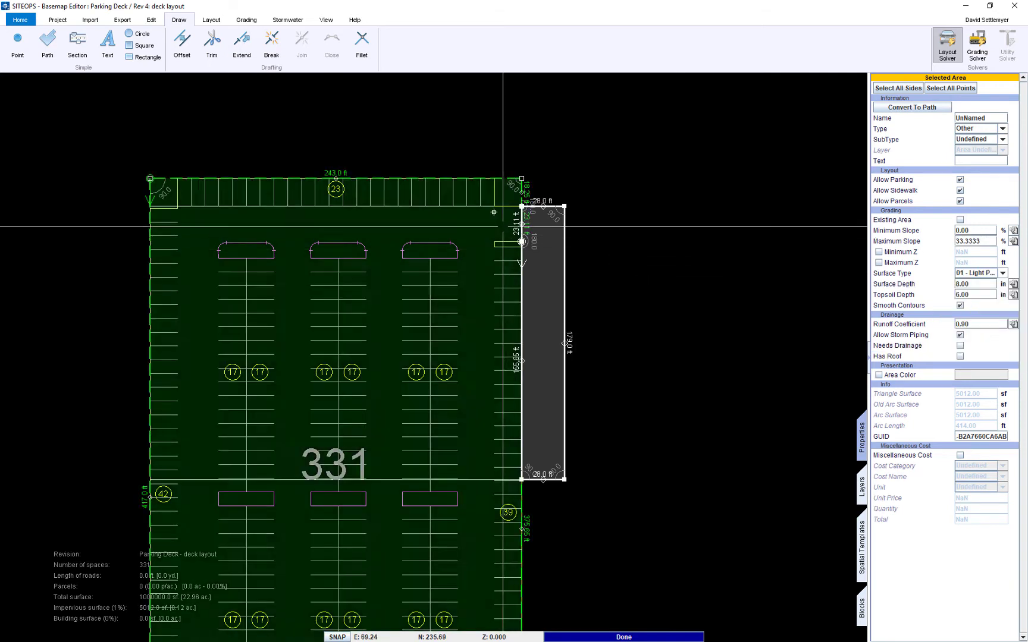
# Delete the leftover reference paths running across the parking lot.
pyautogui.click(473, 209)
pyautogui.press('Escape')
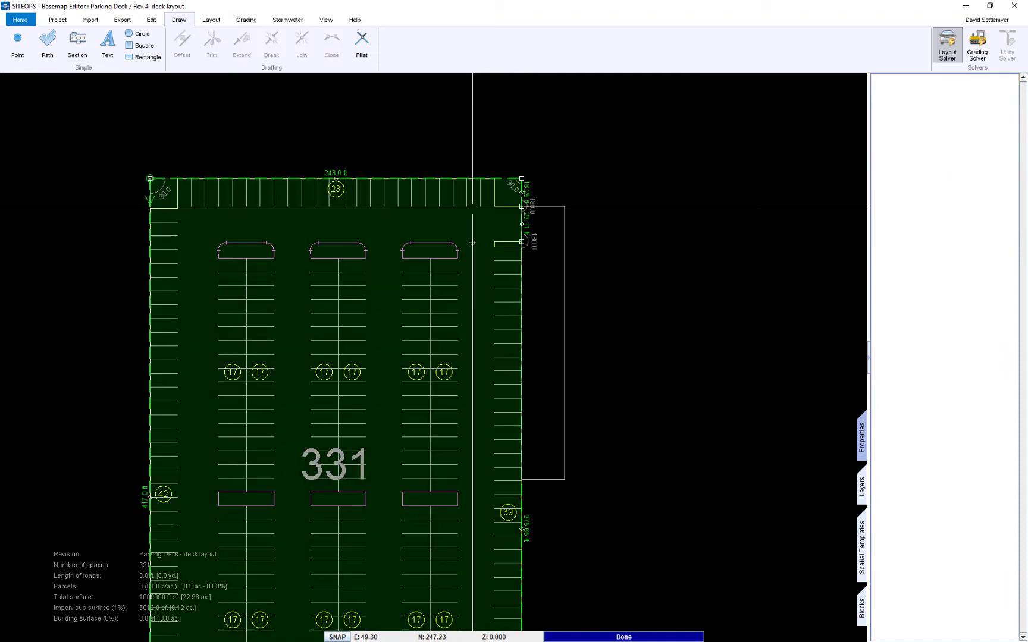
pyautogui.click(537, 314)
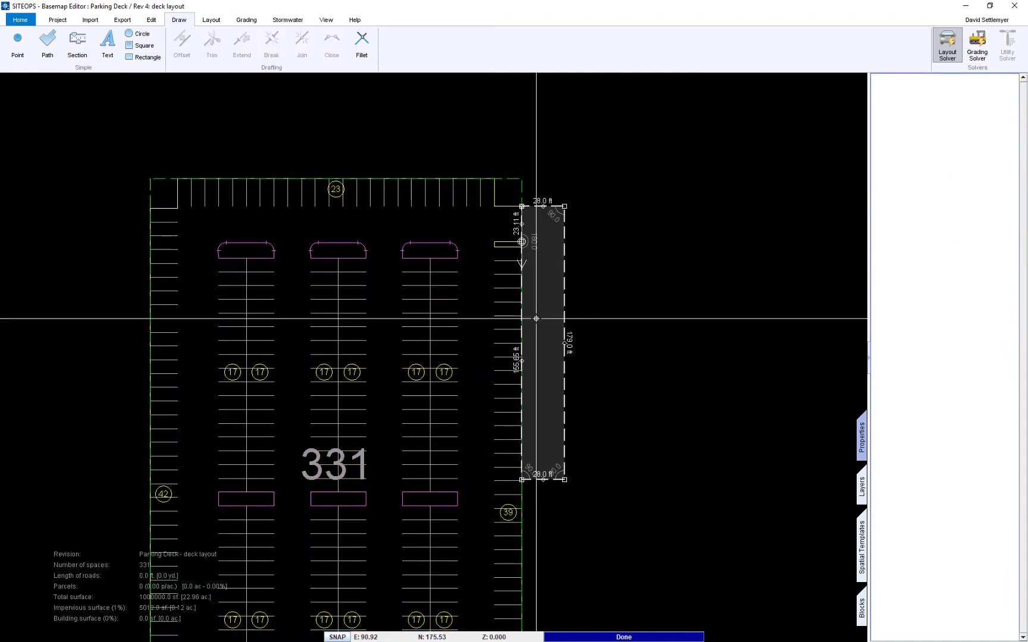
pyautogui.scroll(-2, 664, 283)
pyautogui.scroll(-1, 608, 280)
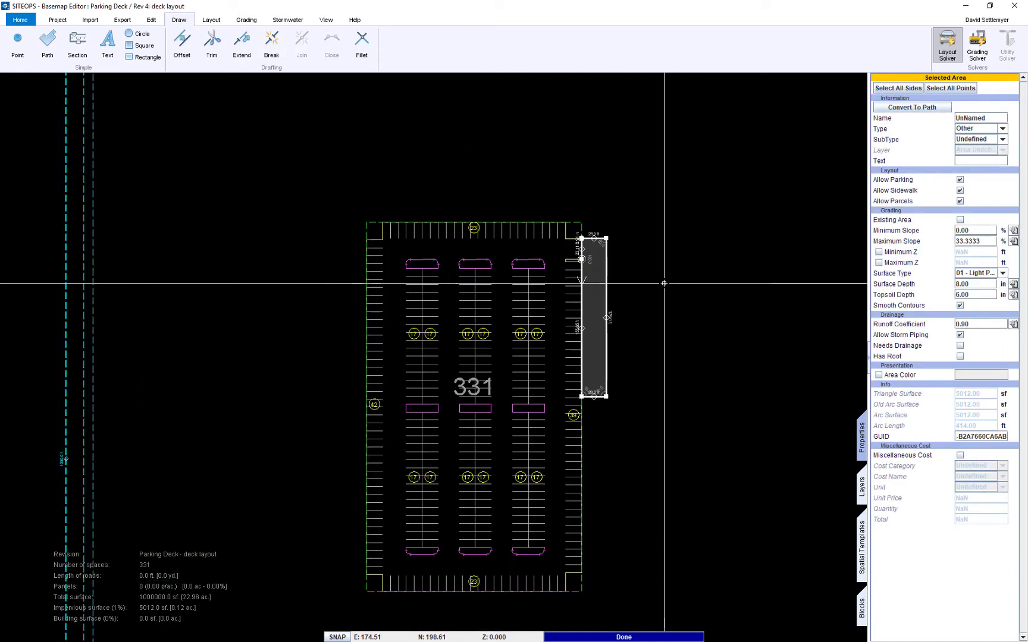
pyautogui.scroll(1, 625, 440)
pyautogui.press('Escape')
pyautogui.scroll(-2, 625, 440)
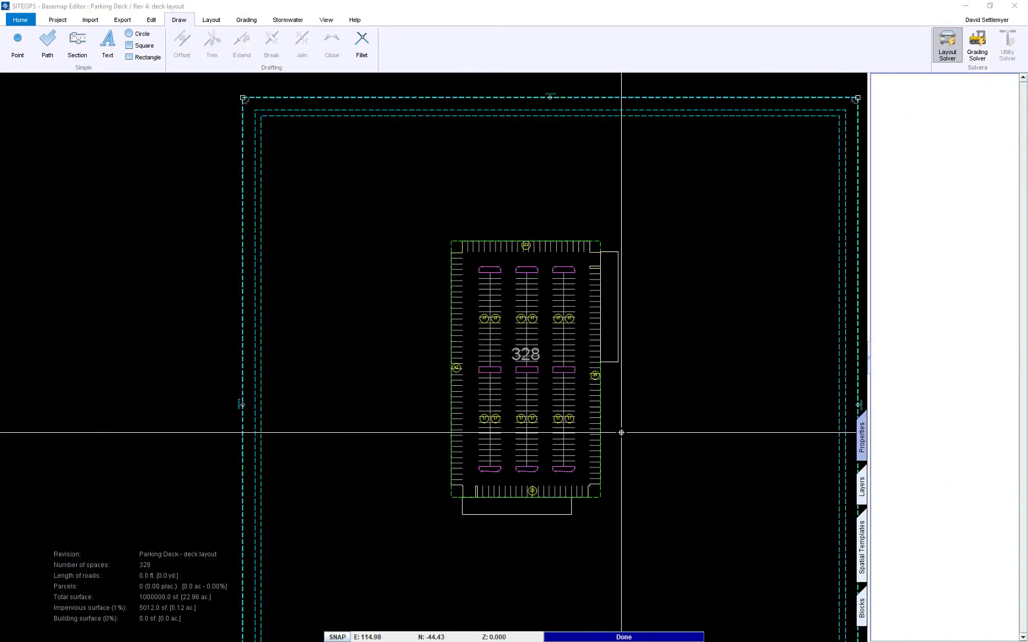
pyautogui.scroll(-1, 624, 416)
pyautogui.moveTo(659, 426); pyautogui.dragTo(615, 432, button='middle')
pyautogui.scroll(-1, 636, 339)
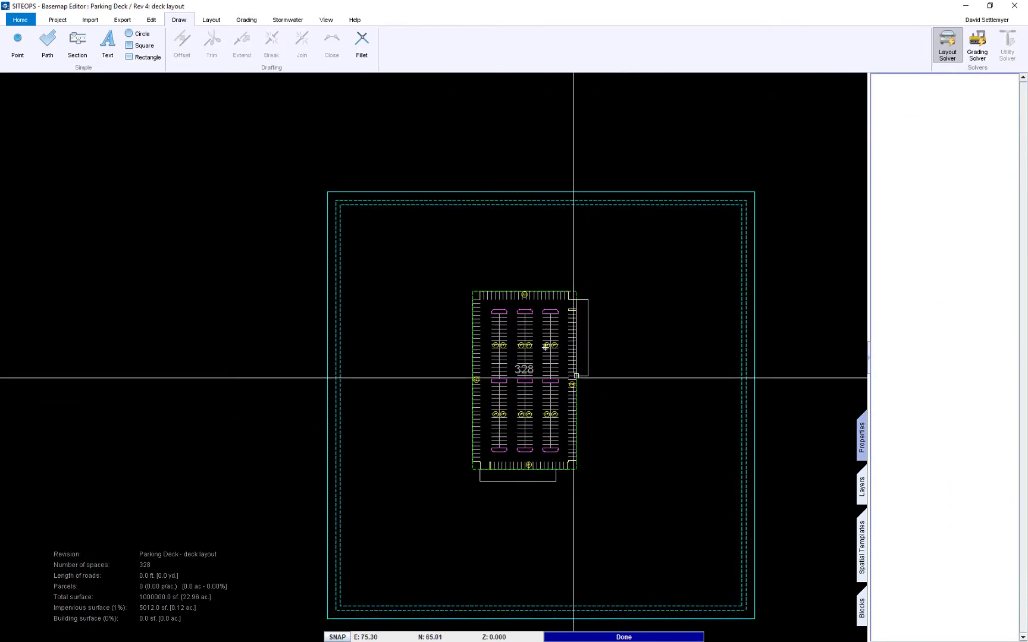
pyautogui.moveTo(422, 264); pyautogui.dragTo(643, 506, button='right')
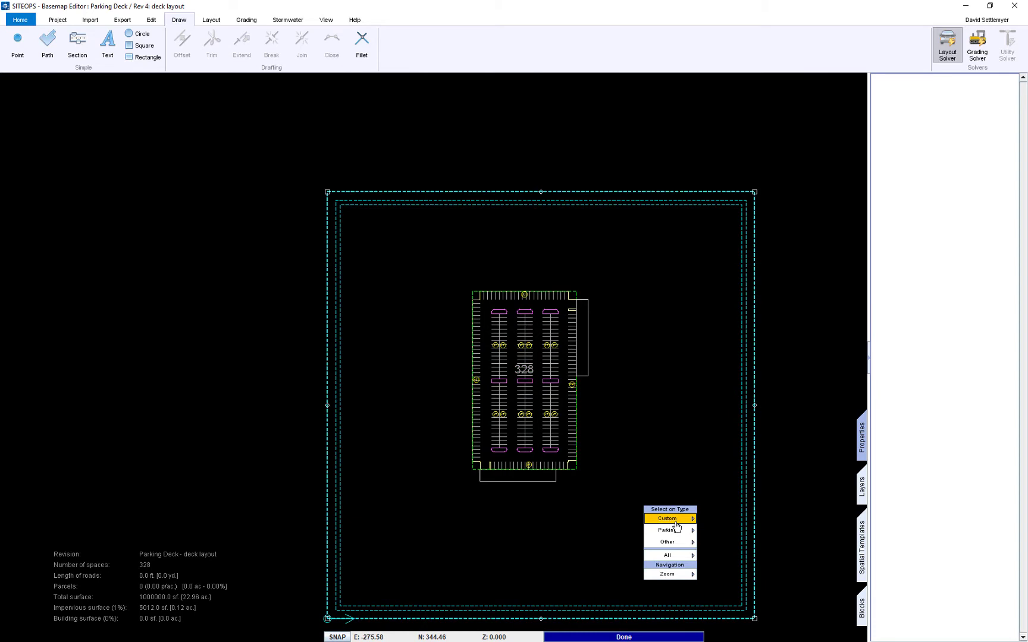
pyautogui.moveTo(678, 519)
pyautogui.click(744, 542)
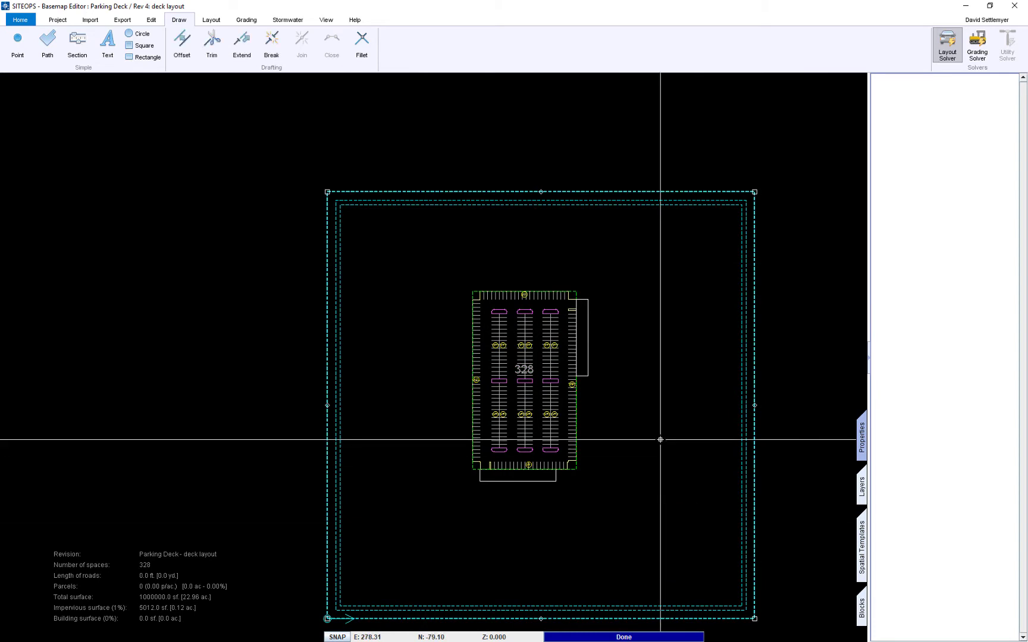
# Select all objects of the parking lot with its east and south ramp outlines and copy them.
pyautogui.moveTo(442, 274); pyautogui.dragTo(677, 505, button='right')
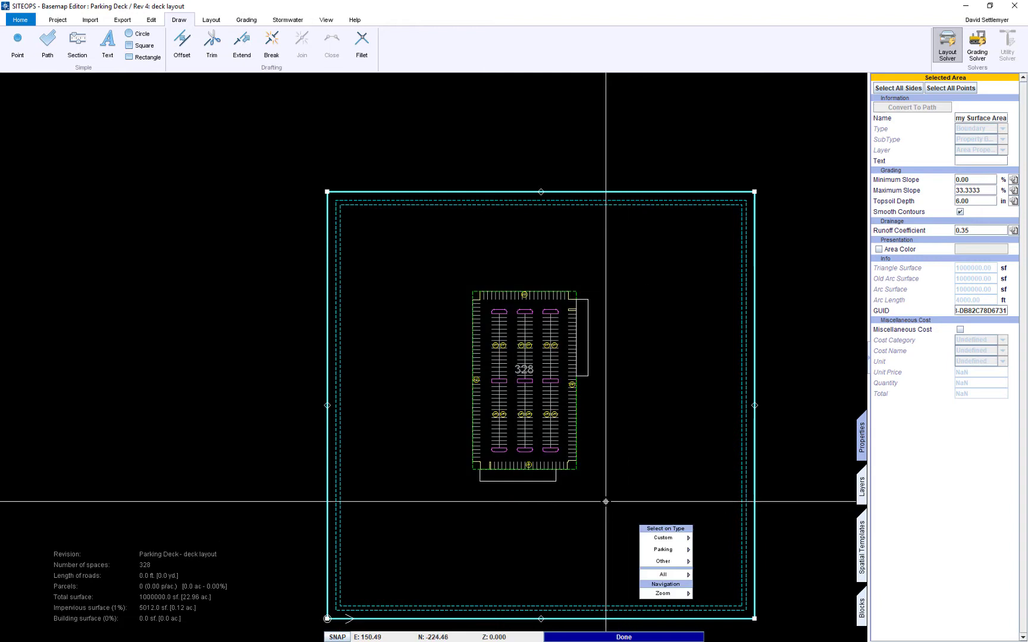
pyautogui.moveTo(663, 575)
pyautogui.click(728, 580)
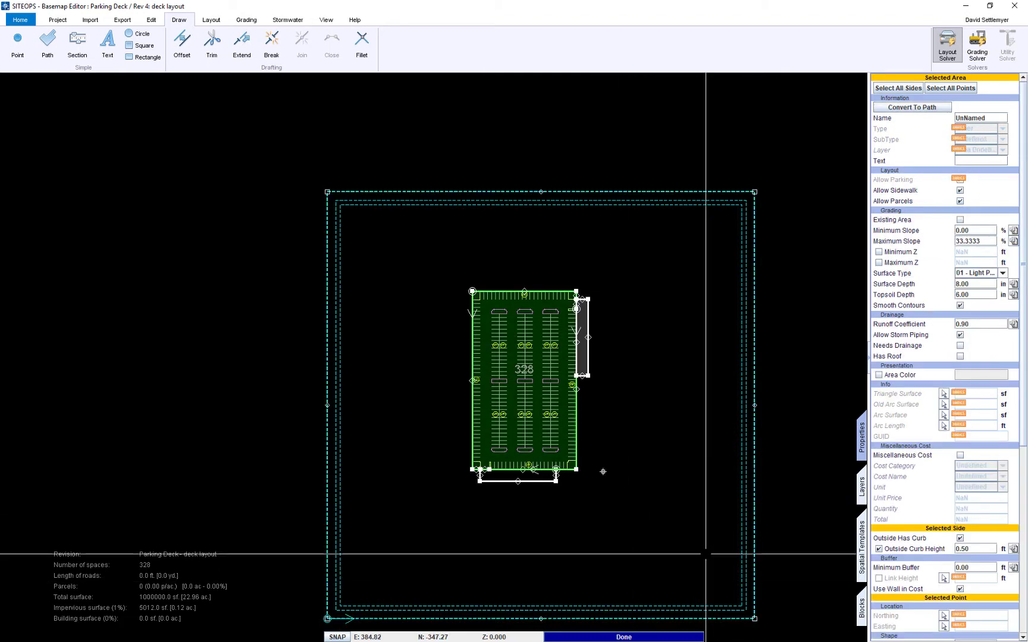
pyautogui.click(150, 21)
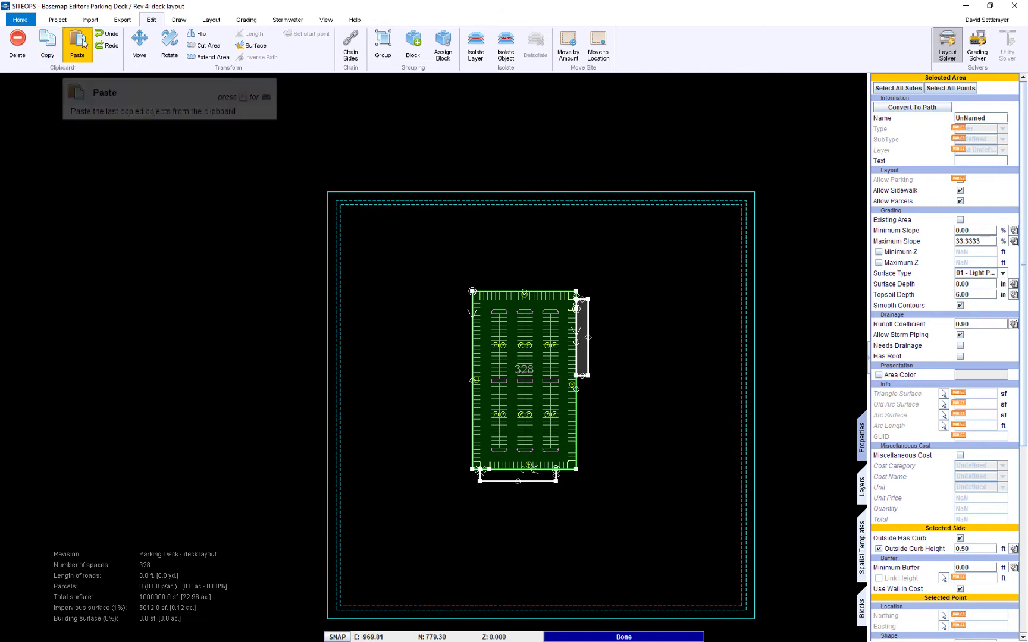
pyautogui.click(79, 178)
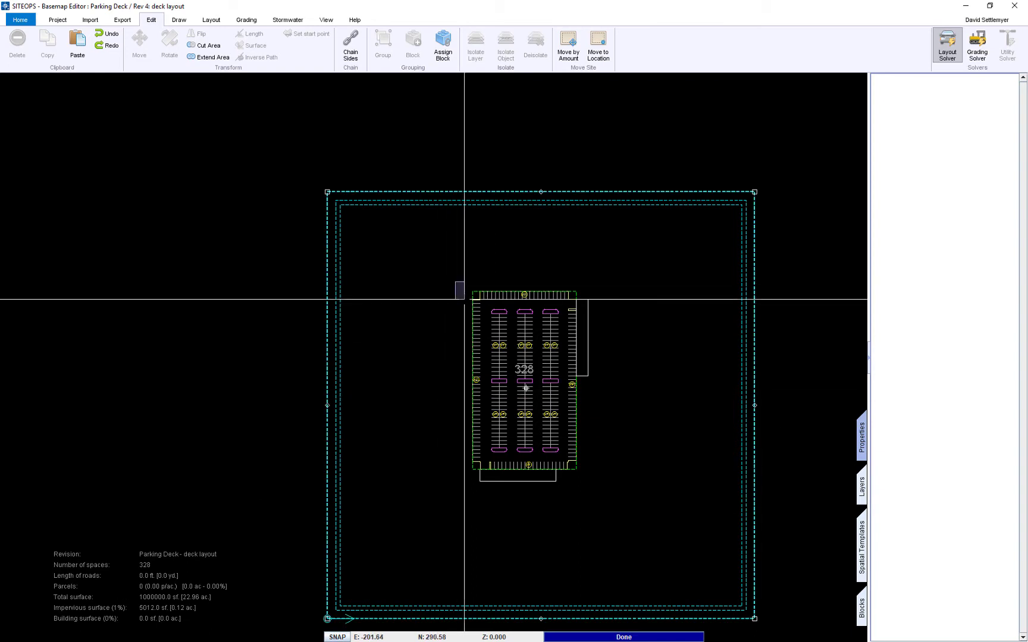
# Move all objects of the deck layout about 328 ft into the northwest corner of the property boundary.
pyautogui.rightClick(598, 495)
pyautogui.moveTo(634, 546)
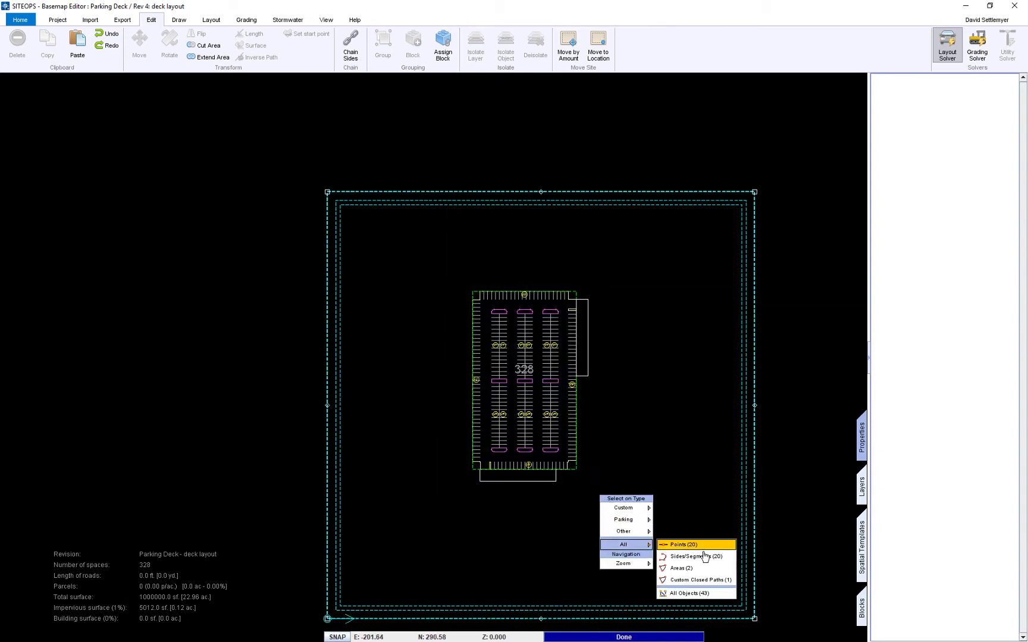
pyautogui.click(698, 585)
pyautogui.rightClick(530, 365)
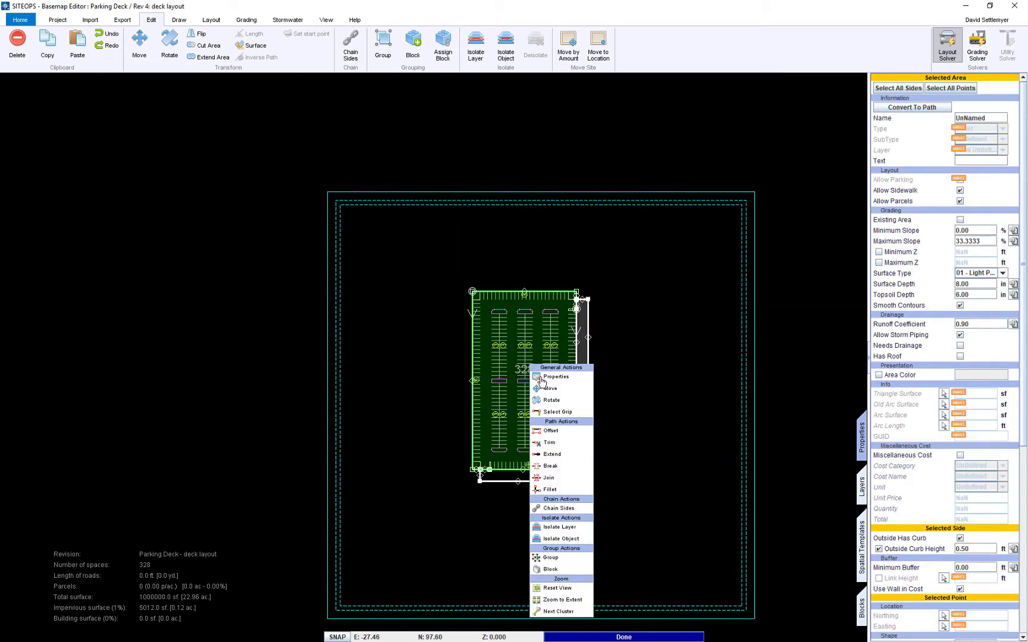
pyautogui.click(549, 389)
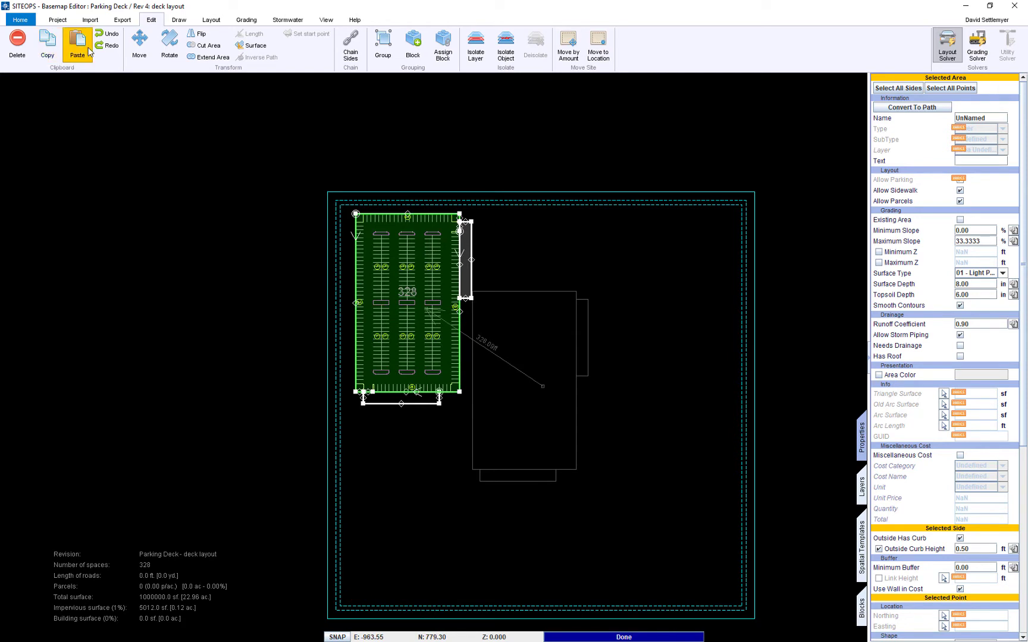
# Paste two copies of the deck layout in a row east of the original, within the property boundary.
pyautogui.click(545, 309)
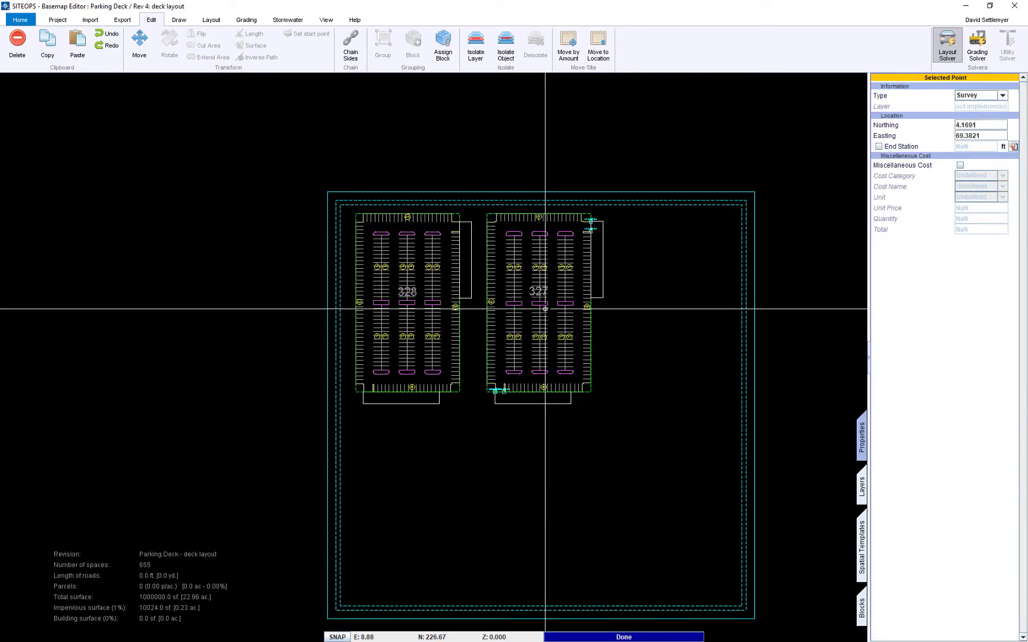
pyautogui.click(85, 40)
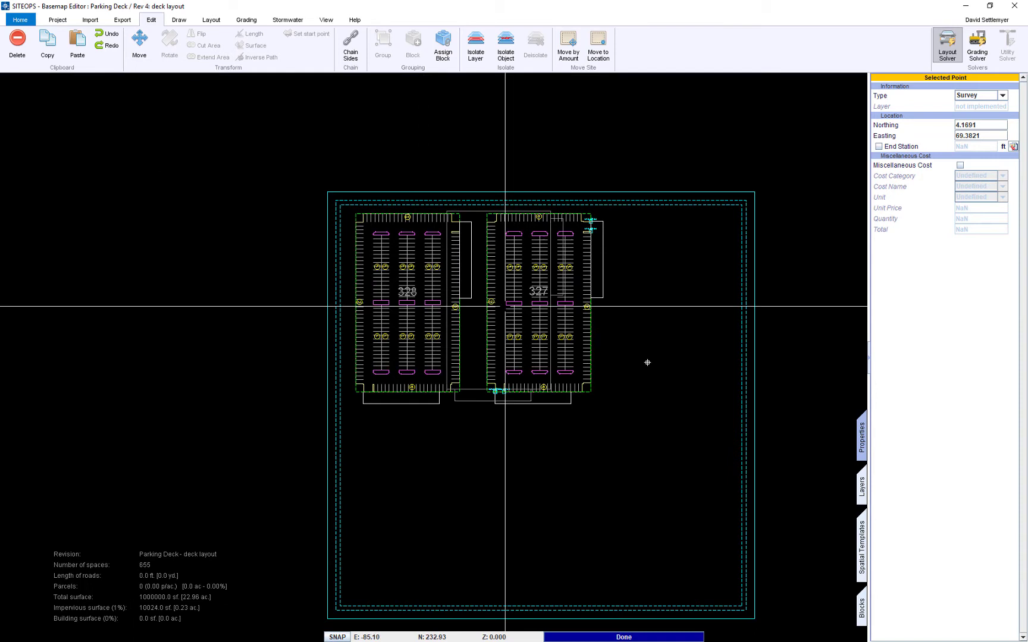
pyautogui.click(675, 310)
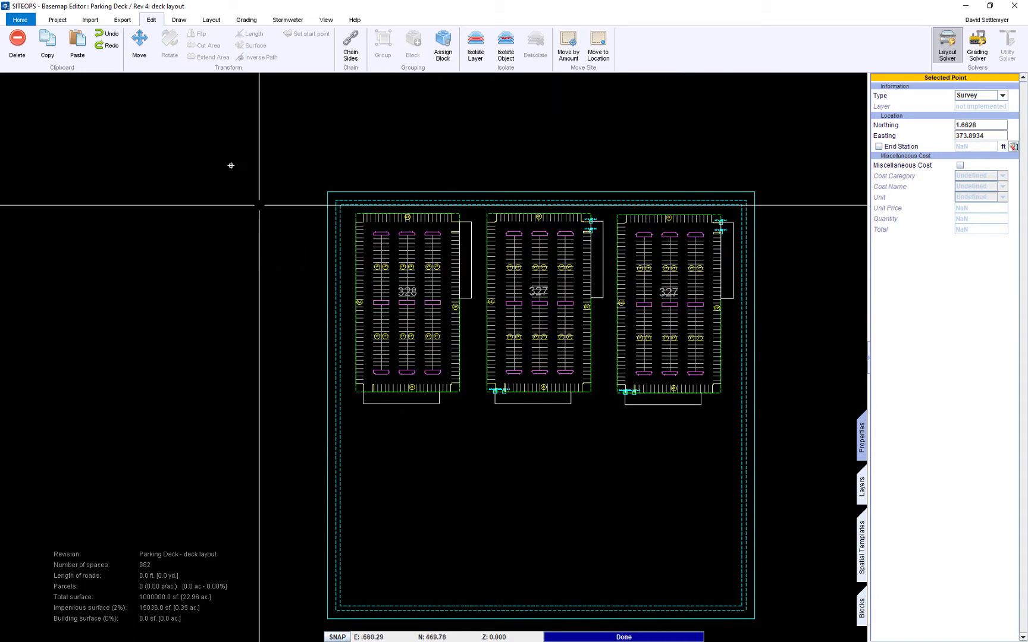
# Paste three more copies of the deck layout in a second row south of the first three.
pyautogui.click(79, 43)
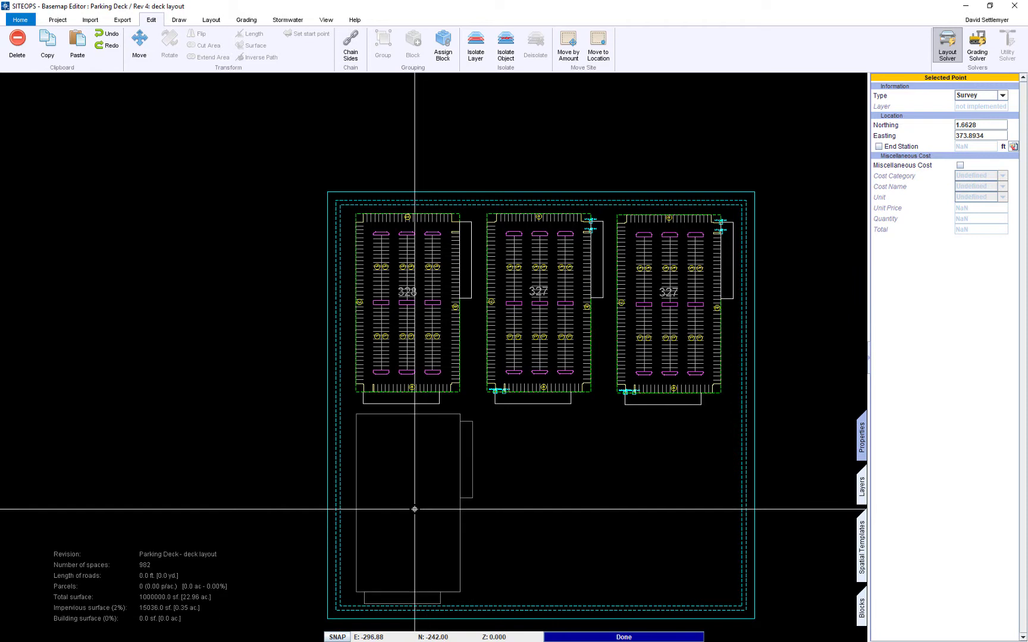
pyautogui.click(414, 509)
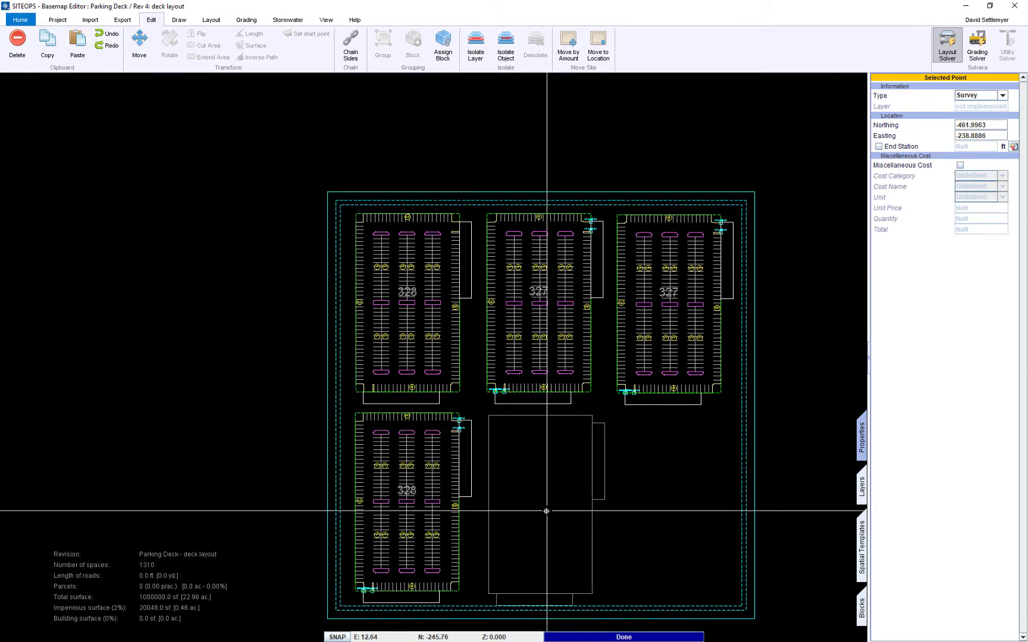
pyautogui.click(548, 507)
pyautogui.click(77, 45)
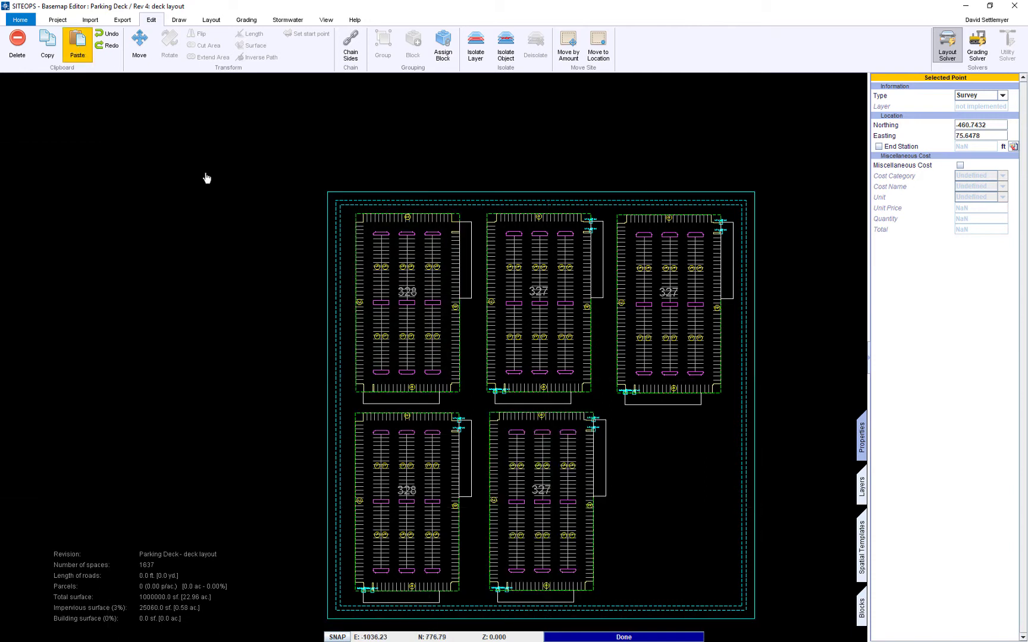
pyautogui.click(681, 511)
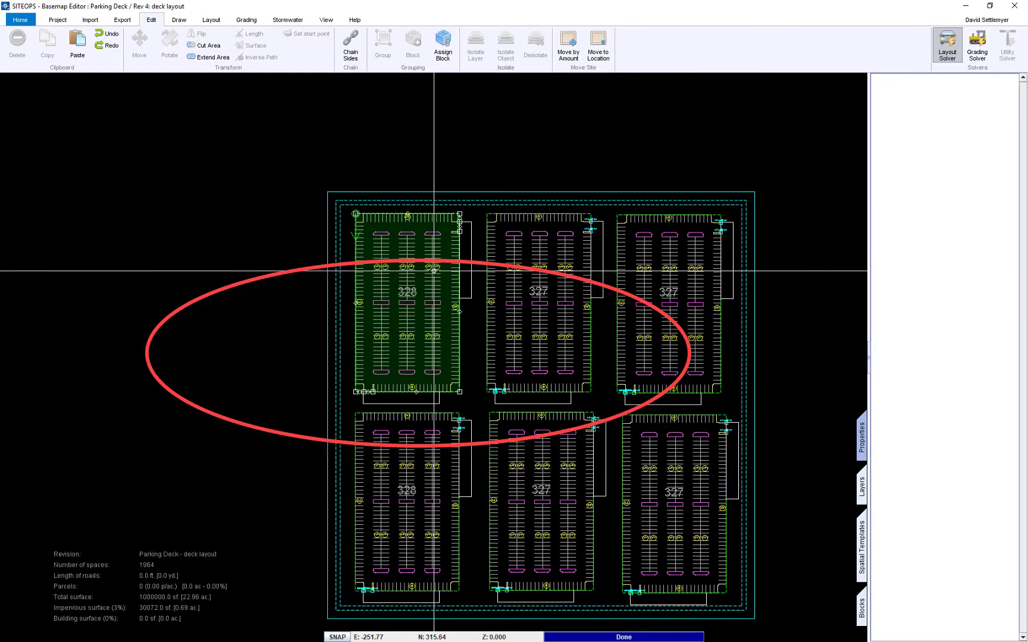
pyautogui.click(570, 280)
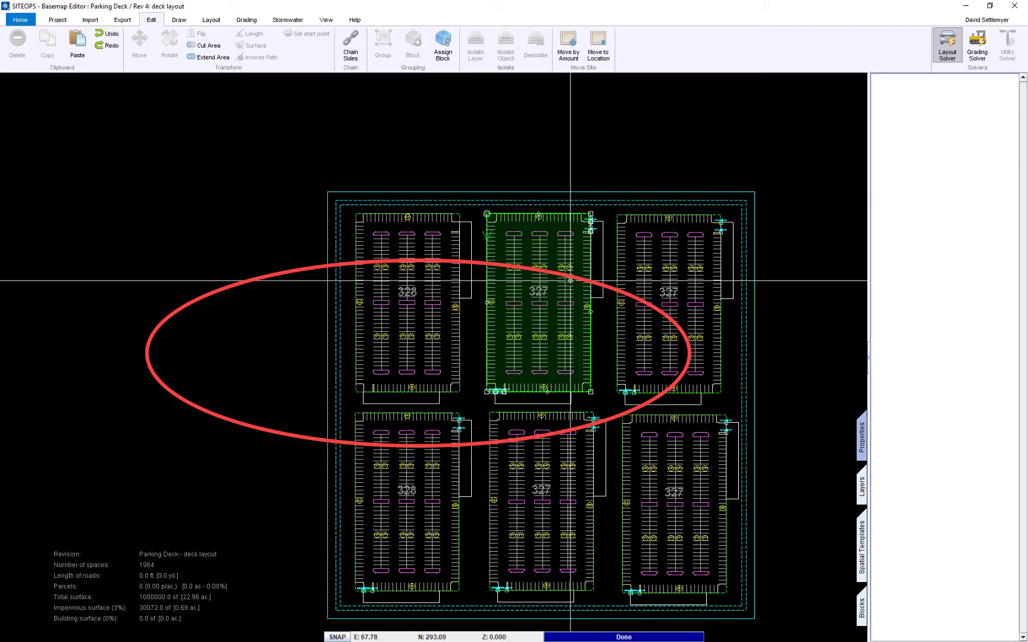
pyautogui.click(625, 487)
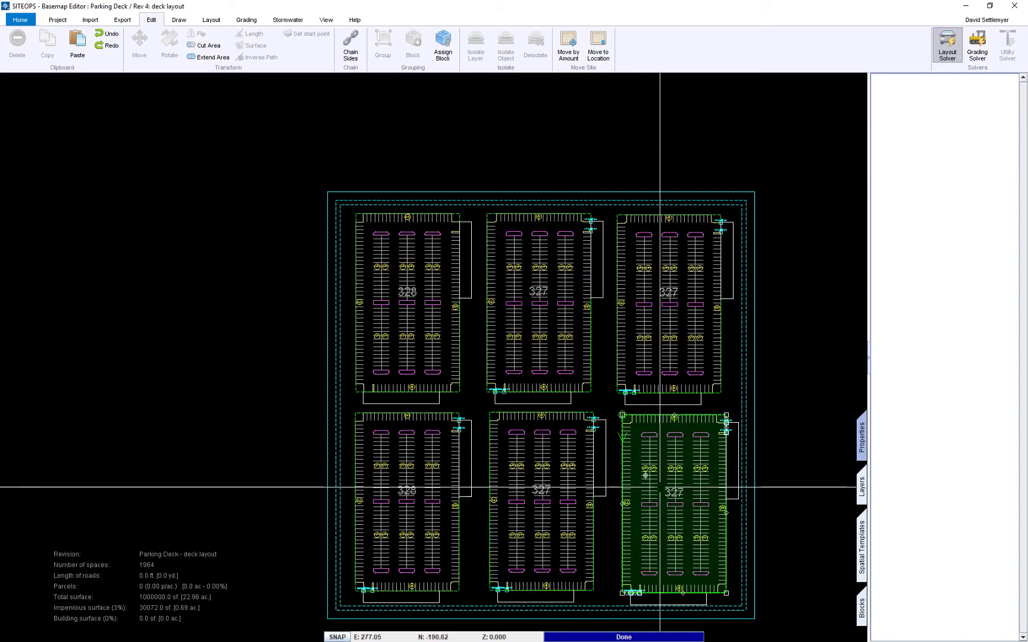
pyautogui.click(388, 278)
# Draw a square column outline about 9.23 ft wide in the south half of the northwest deck's west interior parking row.
pyautogui.scroll(1, 389, 278)
pyautogui.scroll(2, 388, 278)
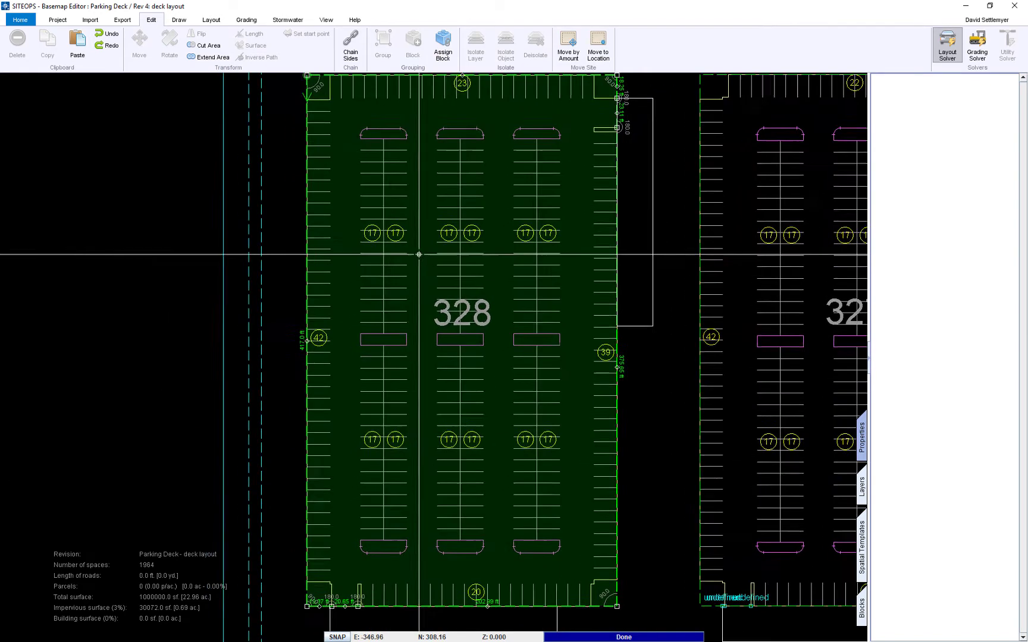
pyautogui.scroll(-1, 421, 254)
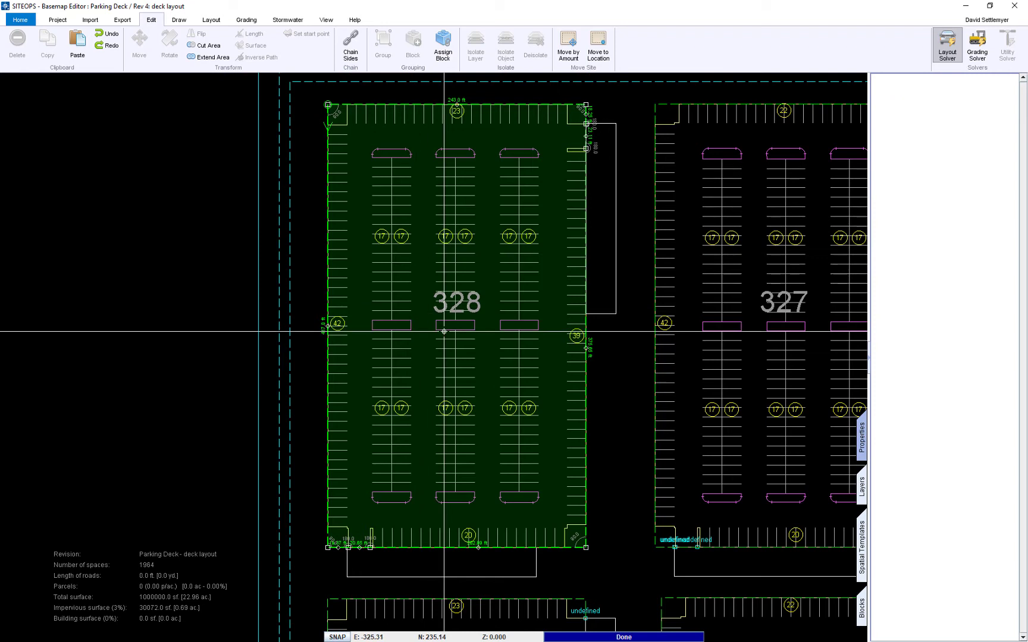
pyautogui.scroll(3, 408, 500)
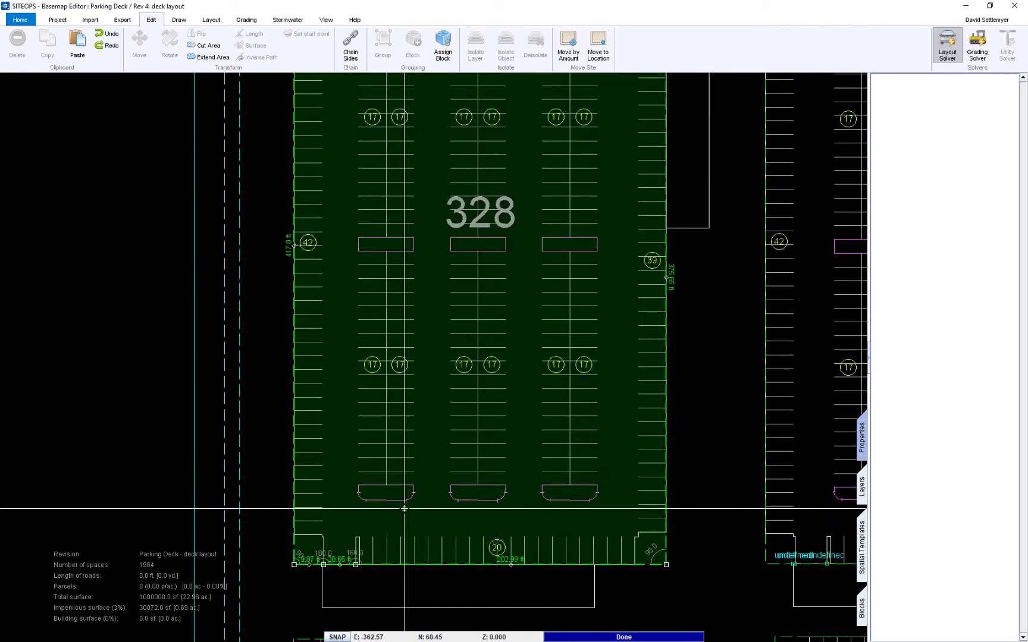
pyautogui.click(180, 20)
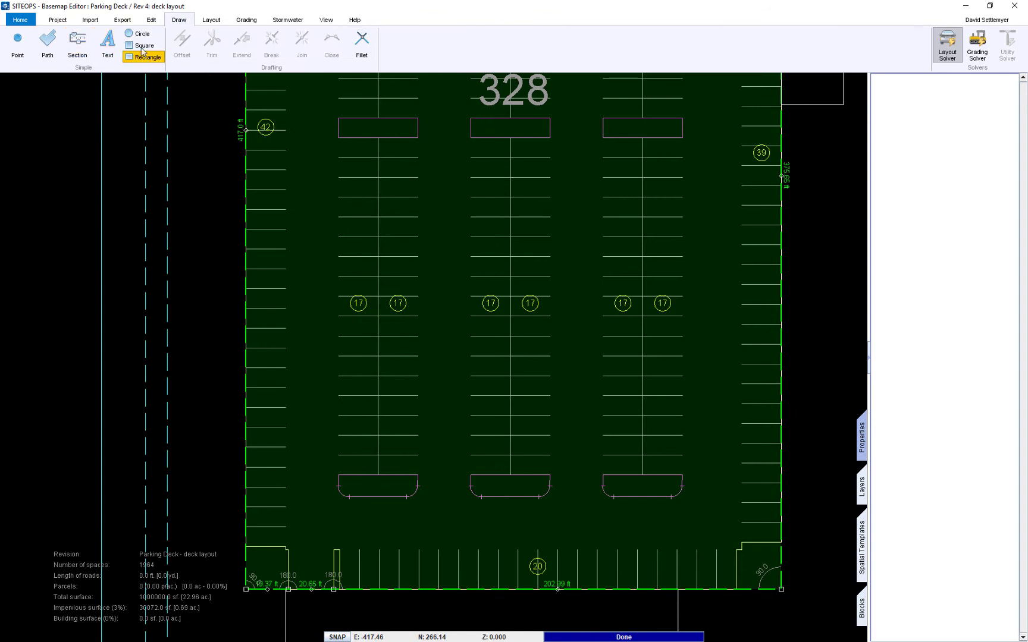
pyautogui.click(143, 54)
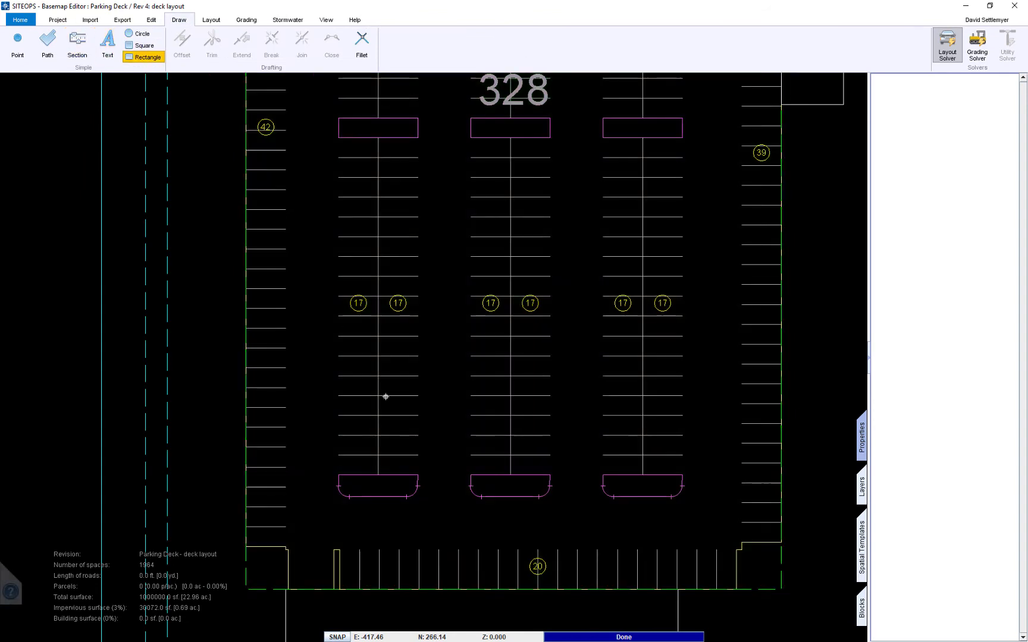
pyautogui.click(379, 364)
# Move the square column outline so it sits centred on the parking row's centre line.
pyautogui.scroll(2, 380, 356)
pyautogui.rightClick(380, 351)
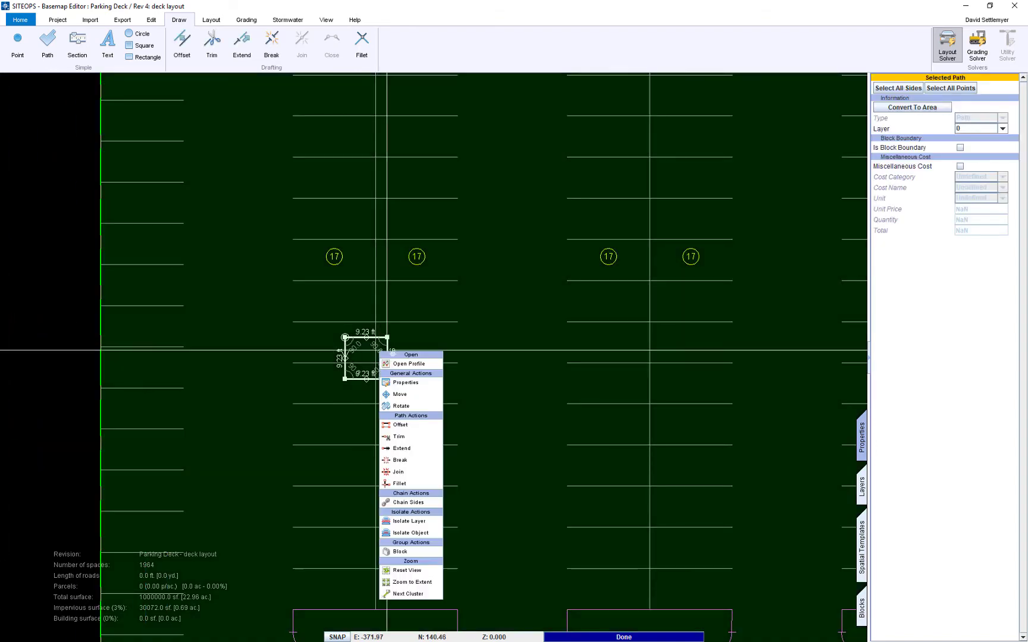
pyautogui.click(410, 395)
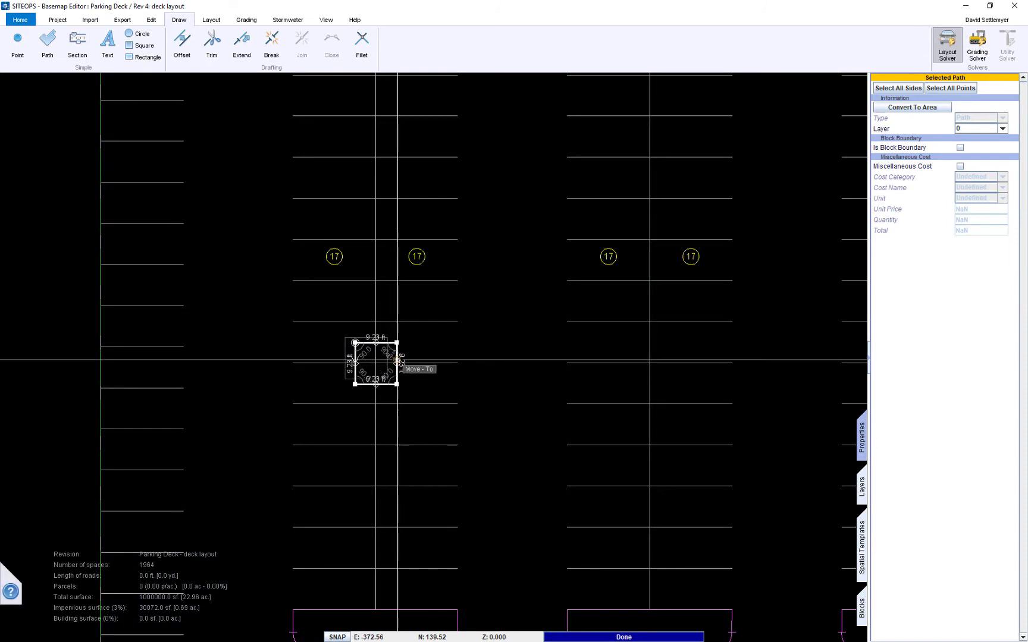
pyautogui.scroll(-3, 375, 360)
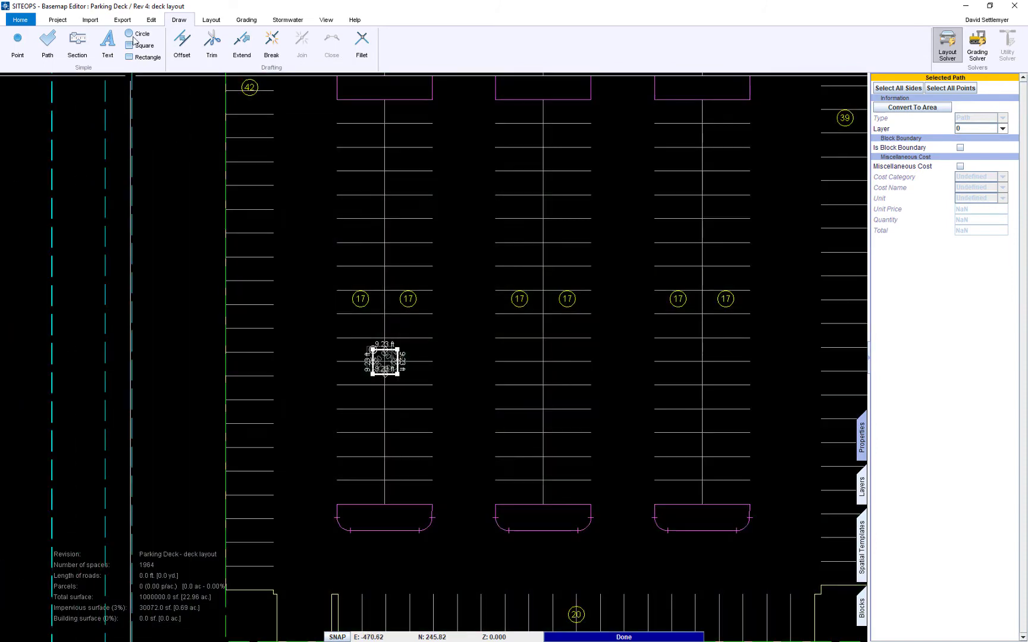
# Paste a copy of the column square farther along the west row's centre line and copy both squares onto the east interior parking row.
pyautogui.click(143, 22)
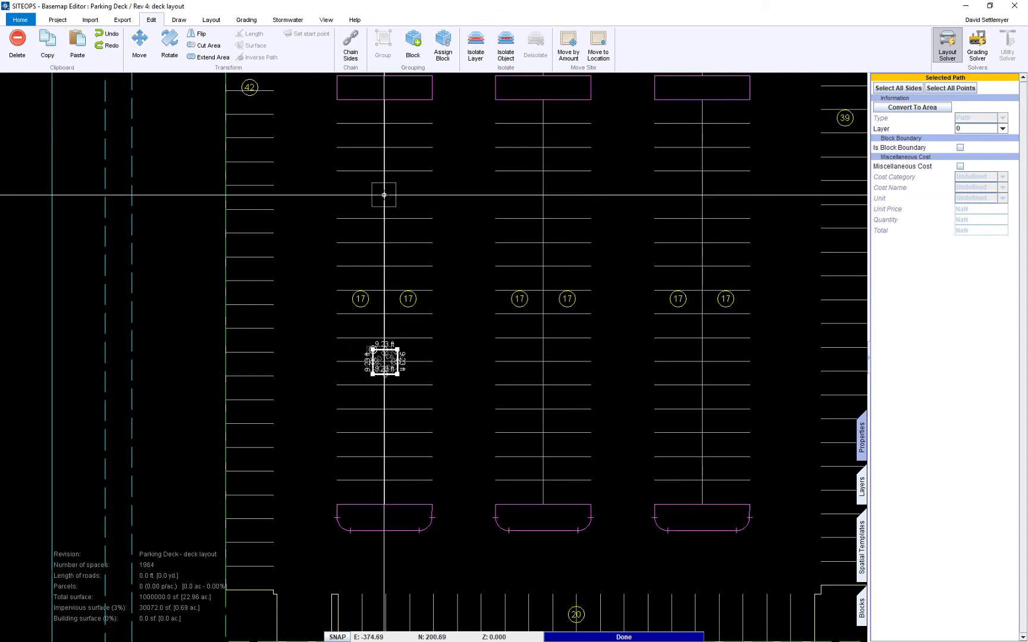
pyautogui.scroll(-4, 384, 259)
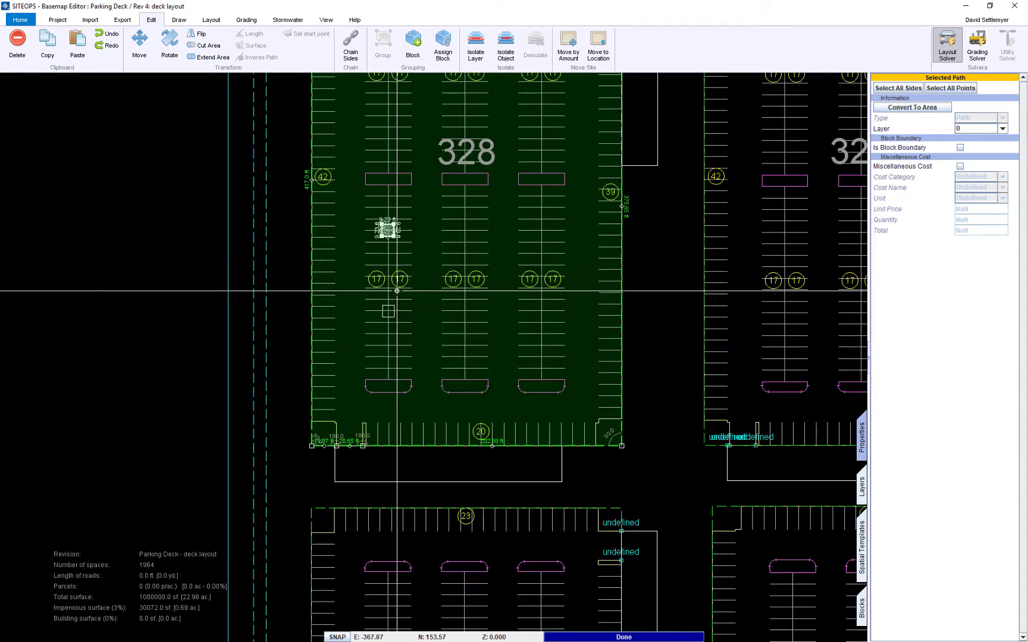
pyautogui.scroll(3, 389, 306)
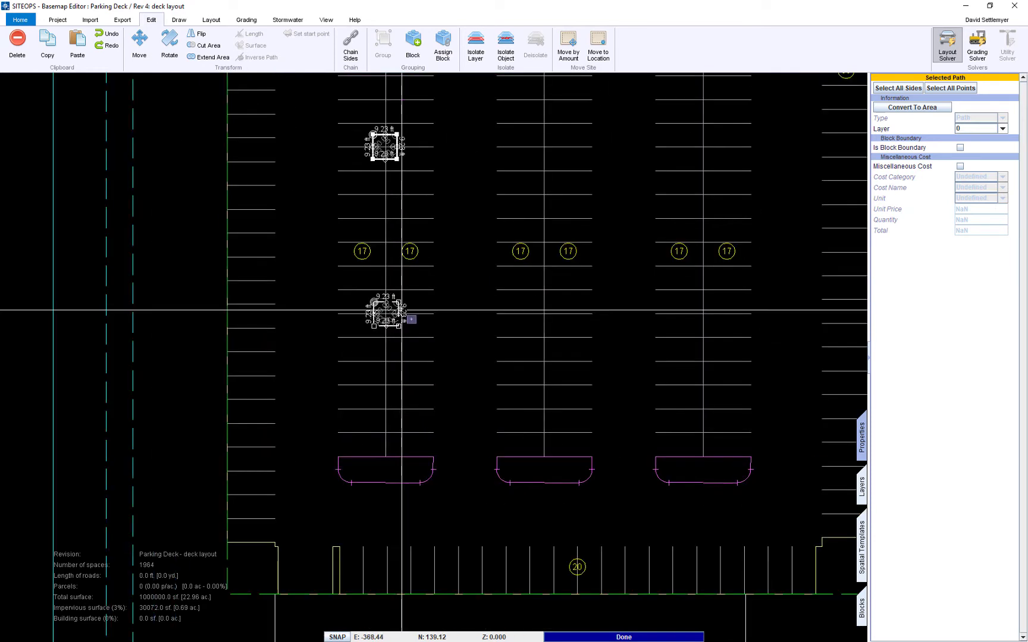
pyautogui.click(399, 308)
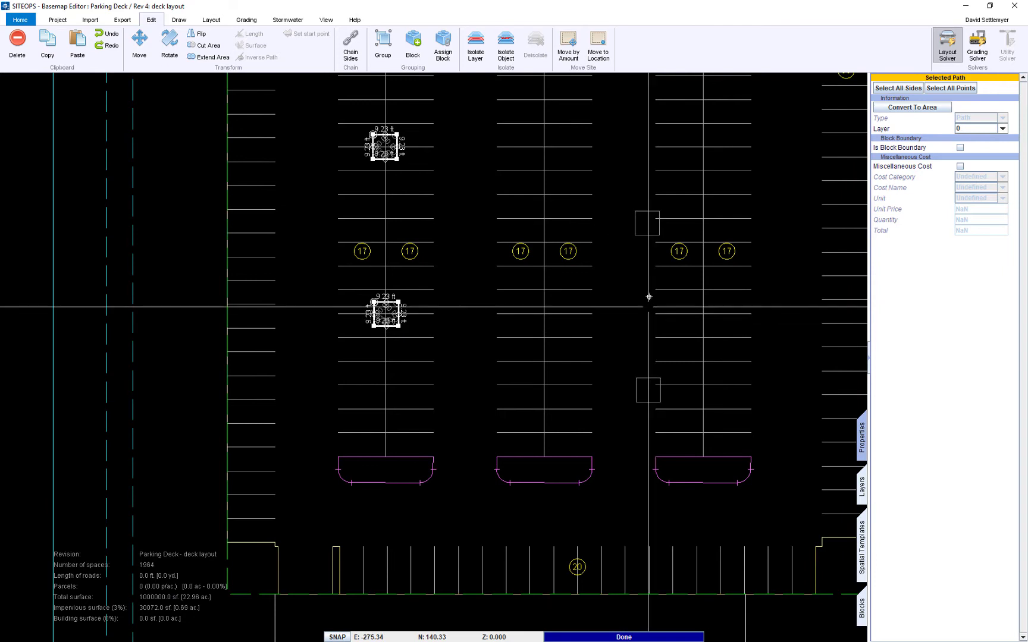
pyautogui.click(705, 229)
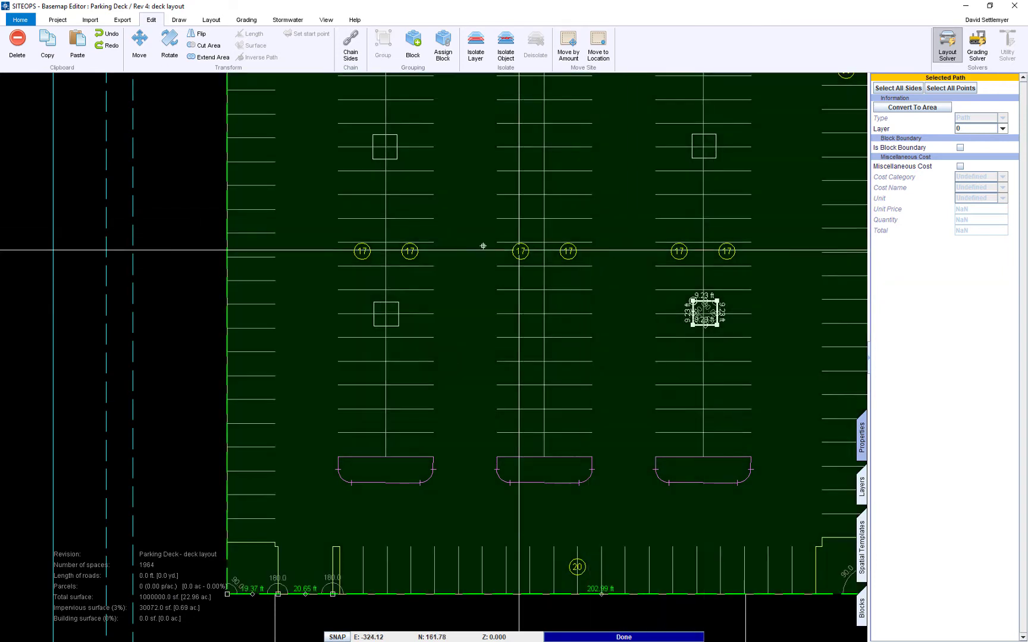
# Paste column squares onto the west and east interior parking rows in the north half of the northwest deck.
pyautogui.scroll(-3, 482, 246)
pyautogui.moveTo(615, 222); pyautogui.dragTo(622, 427, button='middle')
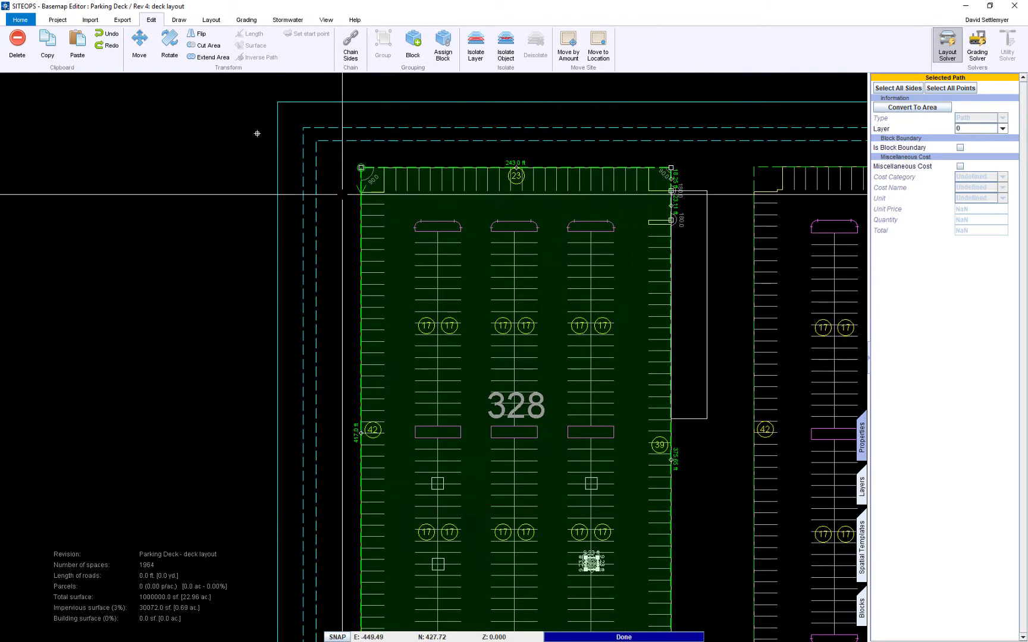
pyautogui.click(78, 42)
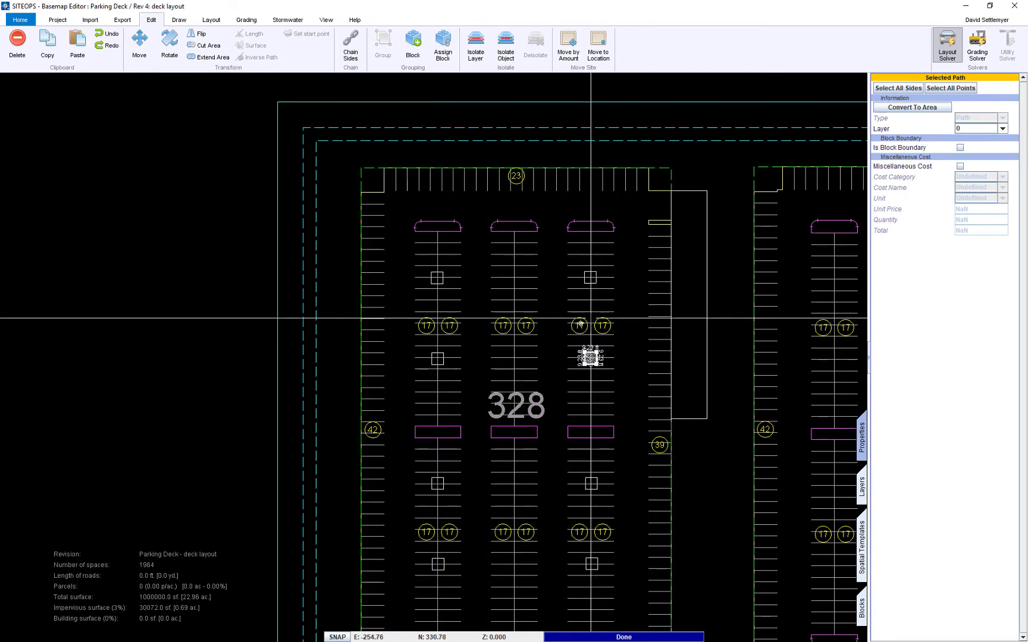
pyautogui.click(590, 320)
pyautogui.scroll(-3, 583, 333)
pyautogui.press('Escape')
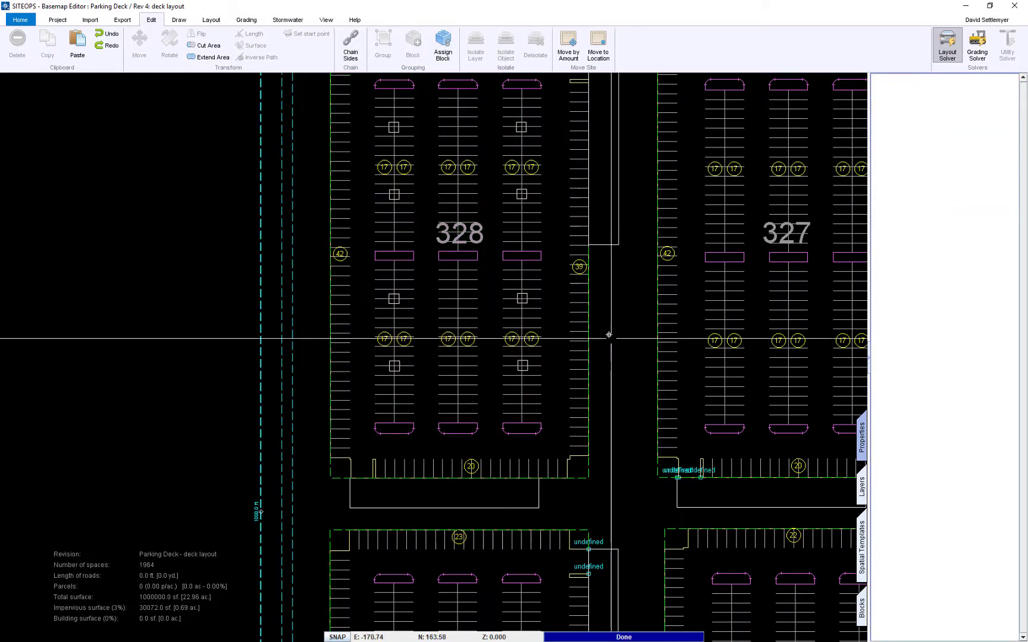
pyautogui.scroll(5, 562, 245)
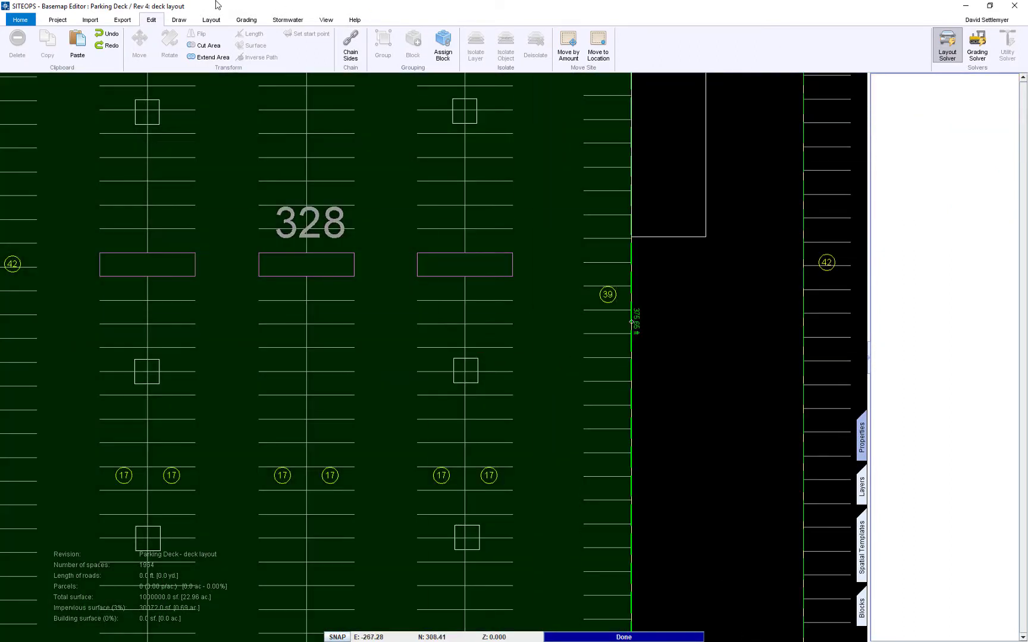
pyautogui.click(177, 20)
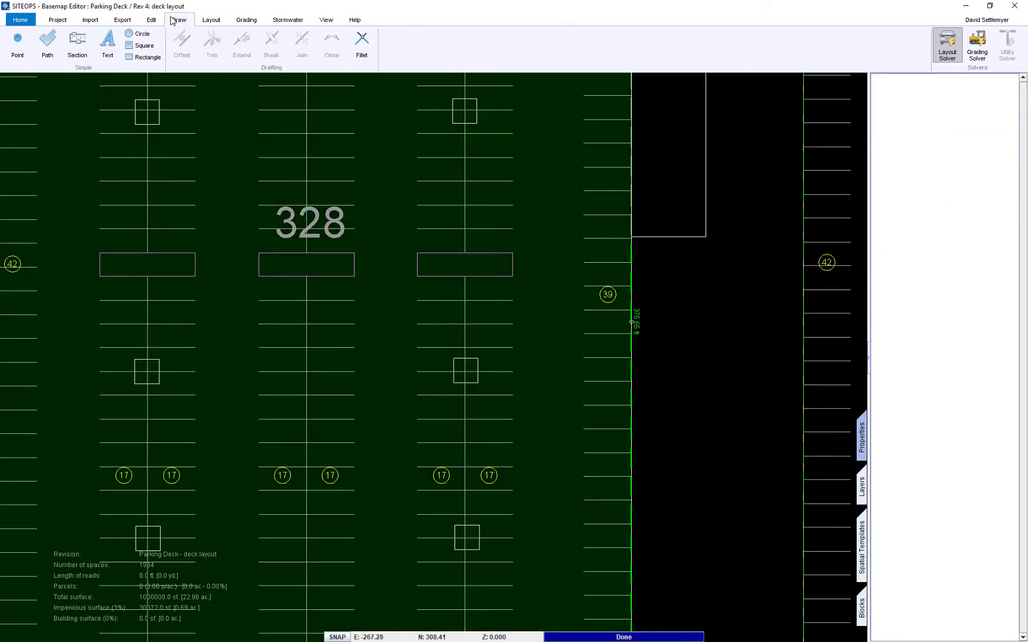
pyautogui.click(222, 22)
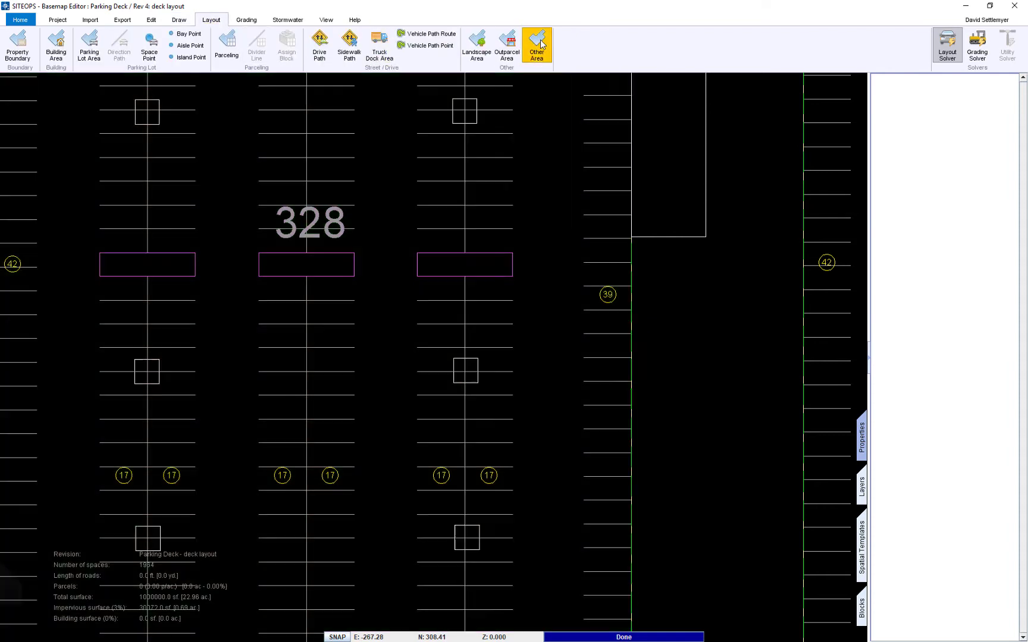
pyautogui.click(631, 240)
pyautogui.scroll(-3, 631, 241)
# Turn off the layout solver and outline an Other area about 36 by 35.74 ft from the east row's middle island southward.
pyautogui.click(954, 40)
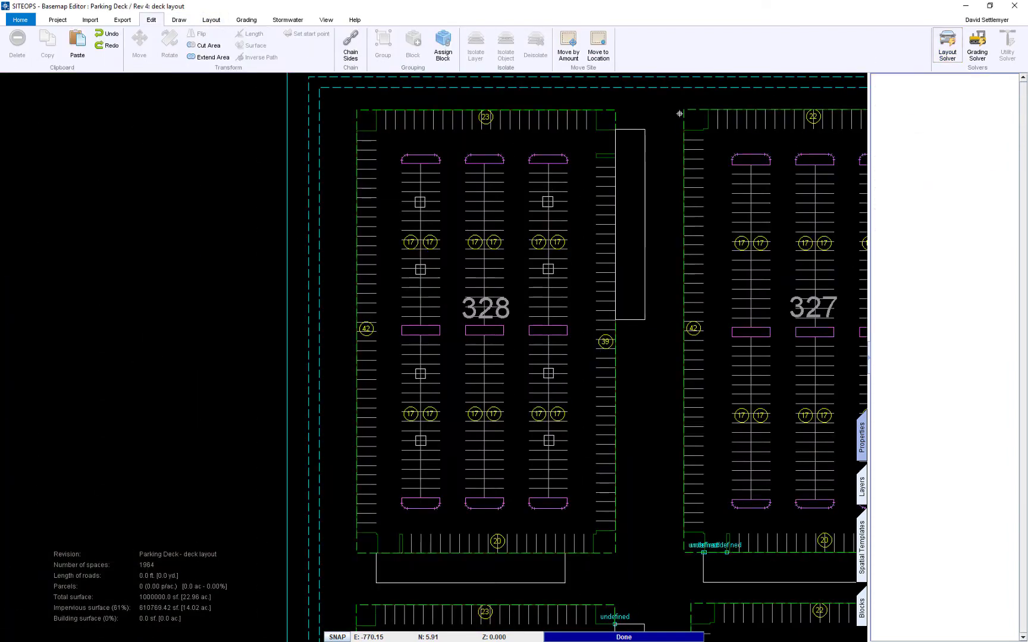
pyautogui.scroll(3, 505, 352)
pyautogui.scroll(3, 505, 353)
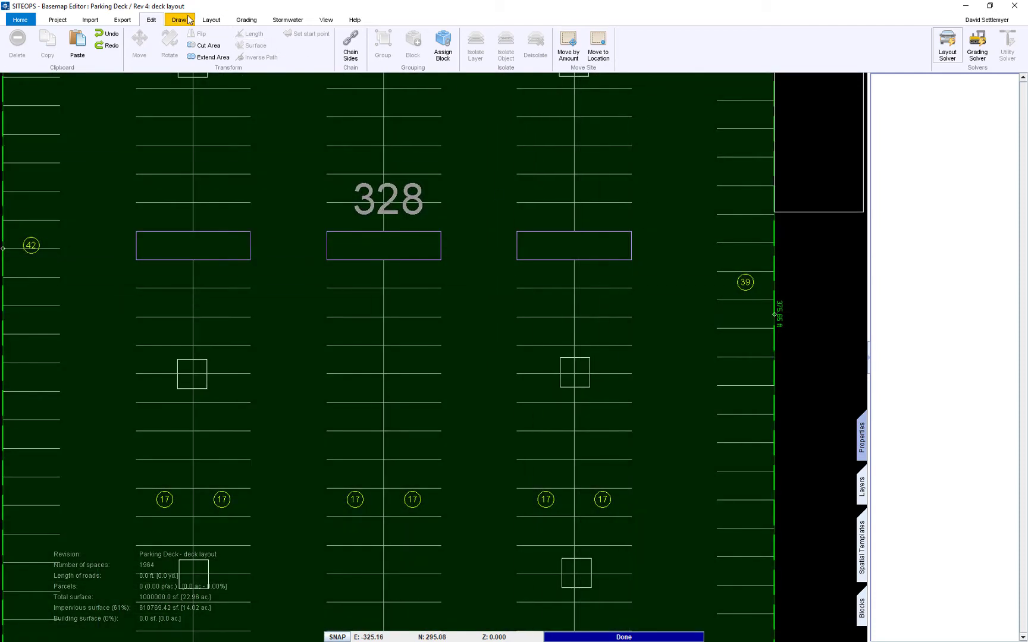
pyautogui.click(223, 24)
pyautogui.click(537, 45)
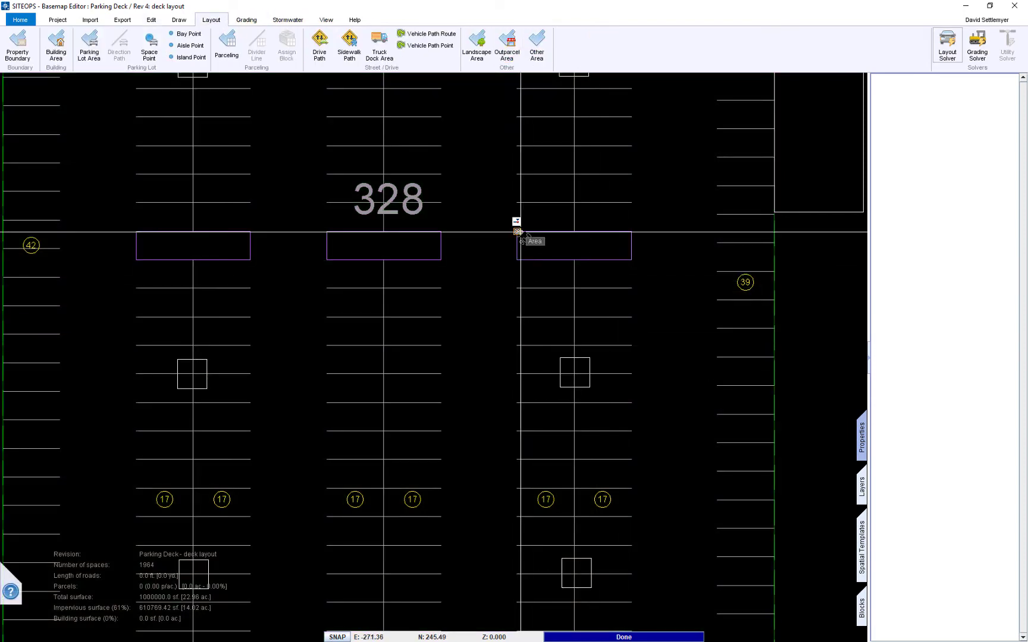
pyautogui.click(517, 231)
pyautogui.click(632, 232)
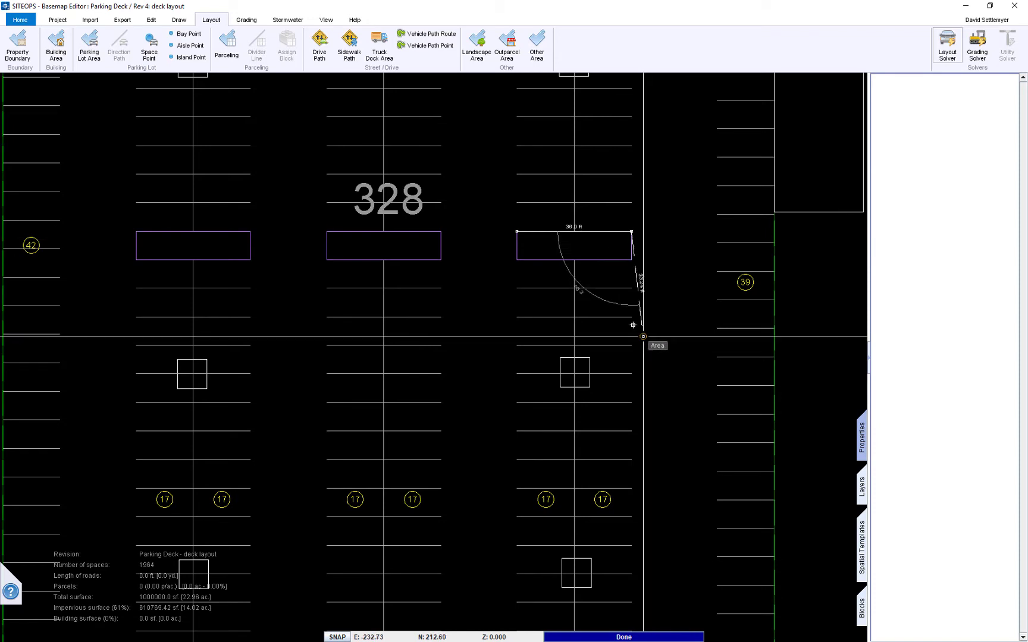
pyautogui.click(631, 344)
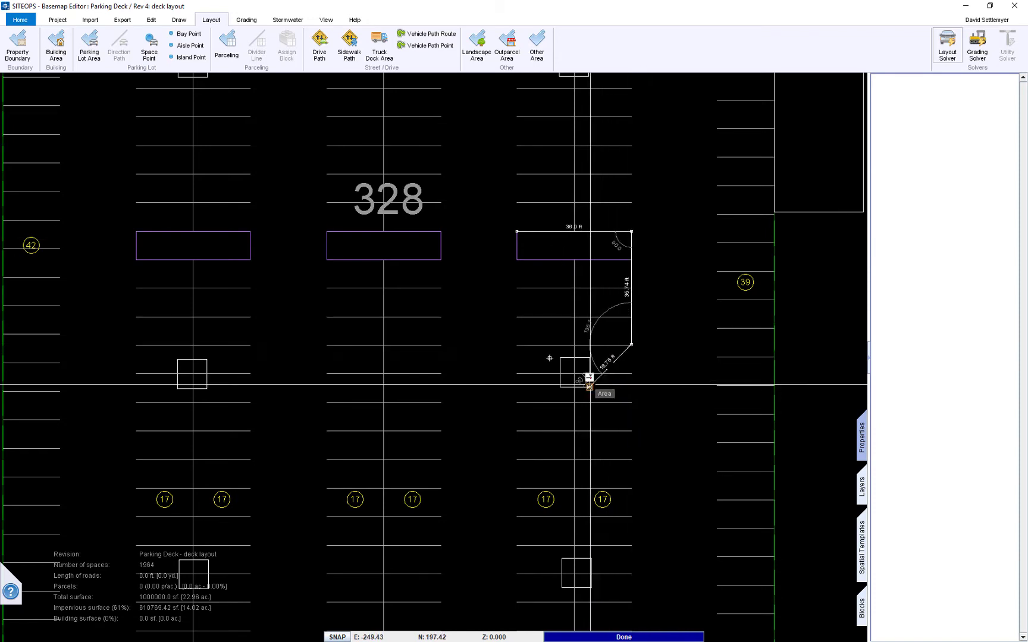
pyautogui.click(517, 344)
pyautogui.click(517, 231)
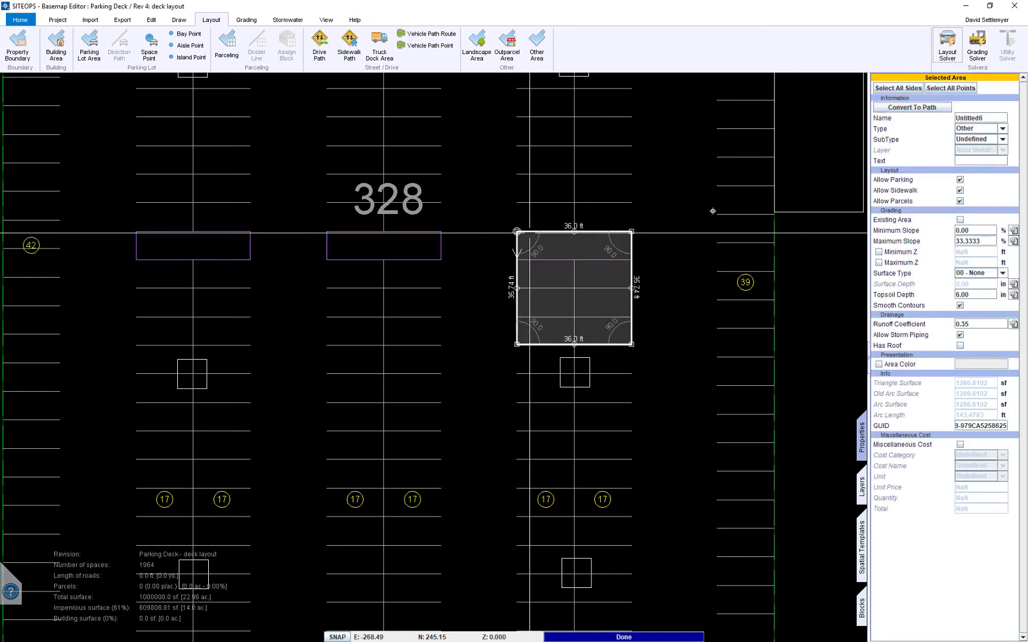
# Turn the layout solver back on and disallow parking for the new area and all of its sides.
pyautogui.click(949, 44)
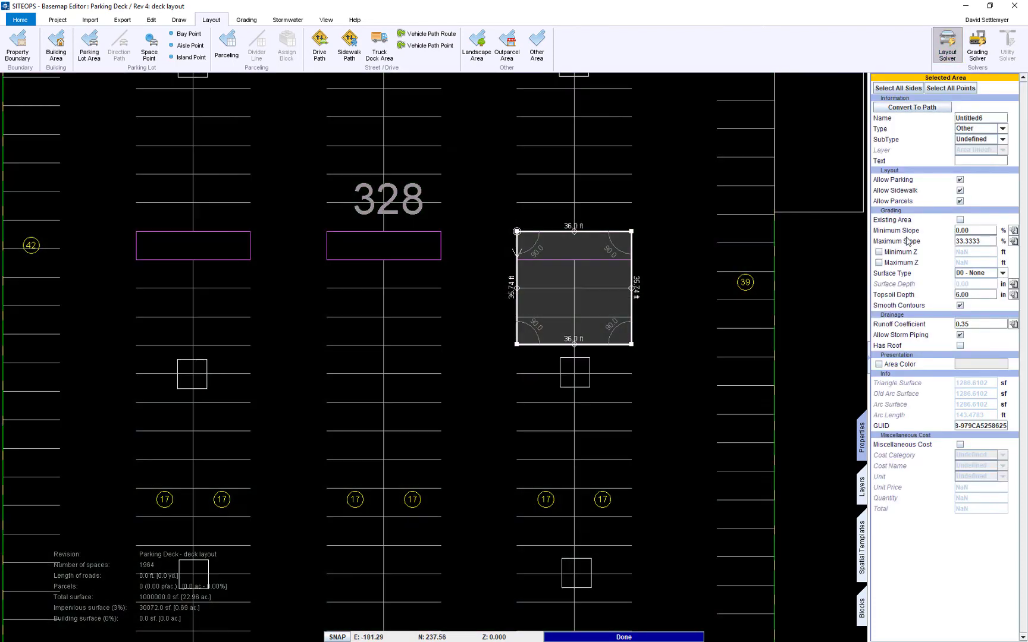
pyautogui.click(960, 180)
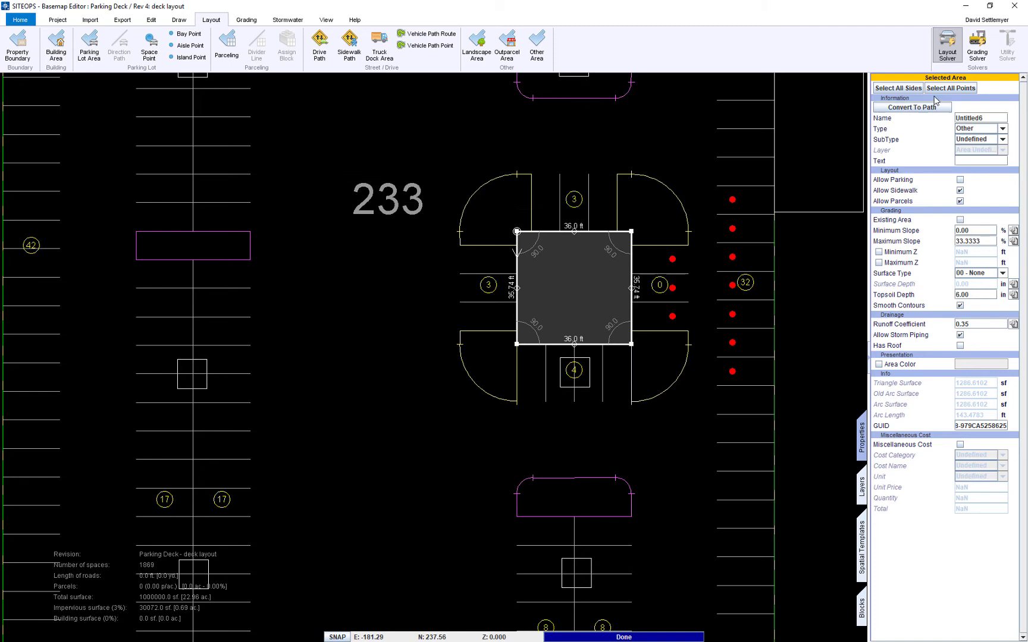
pyautogui.click(922, 109)
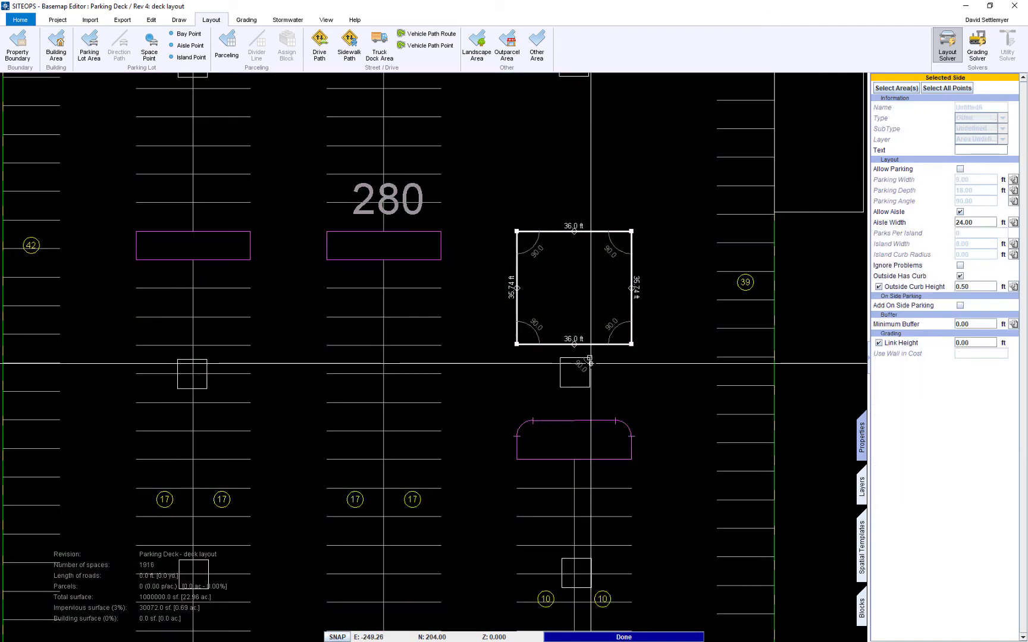
# Delete the column square directly south of the new area.
pyautogui.click(587, 366)
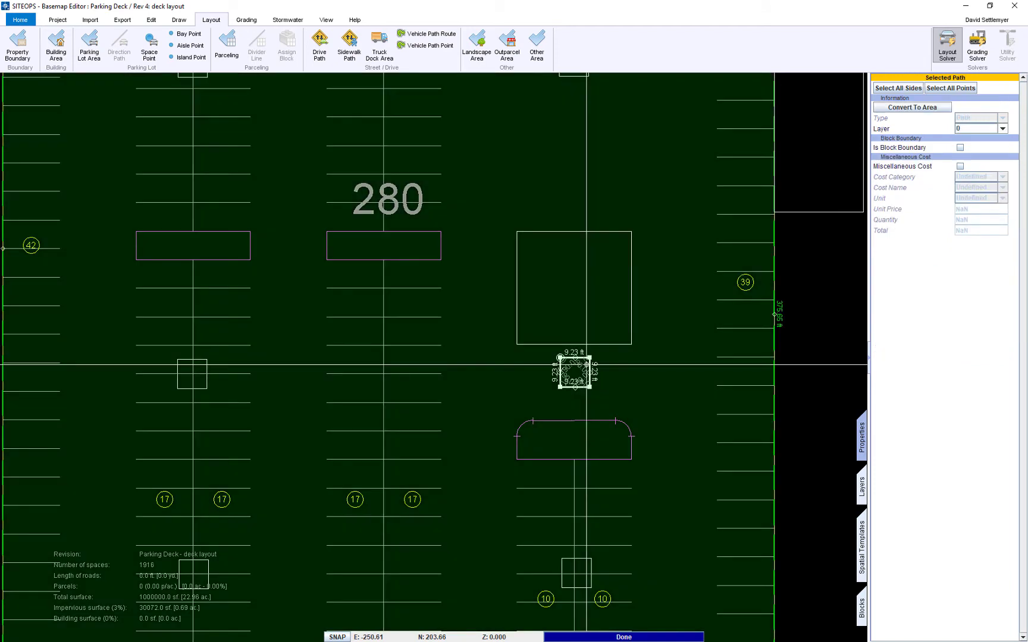
pyautogui.press('Delete')
pyautogui.scroll(-4, 601, 310)
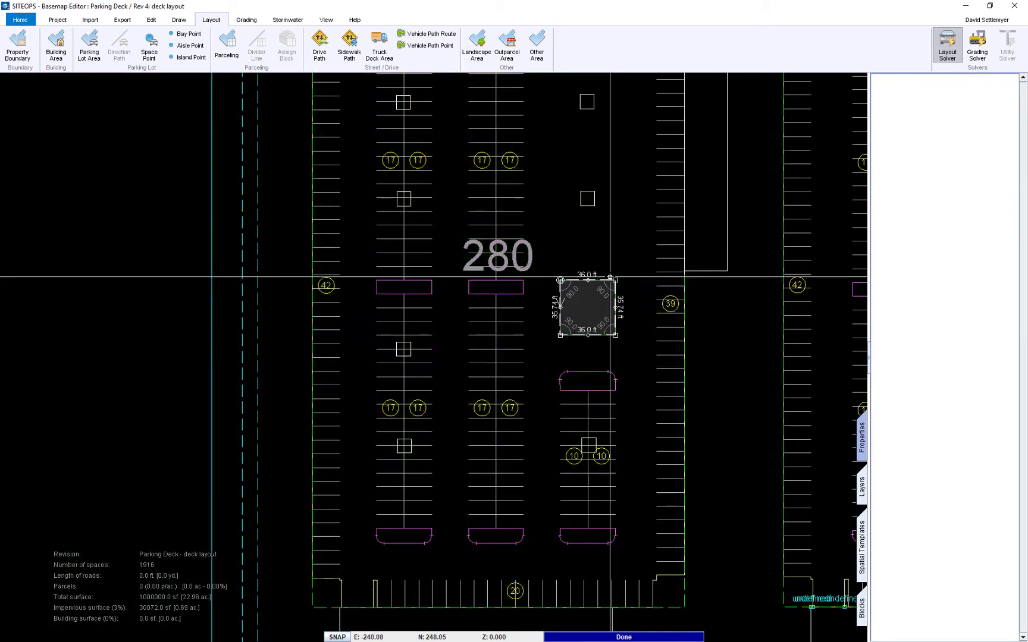
# Set the aisle width of all sides of the new area to 0.5 ft.
pyautogui.click(595, 303)
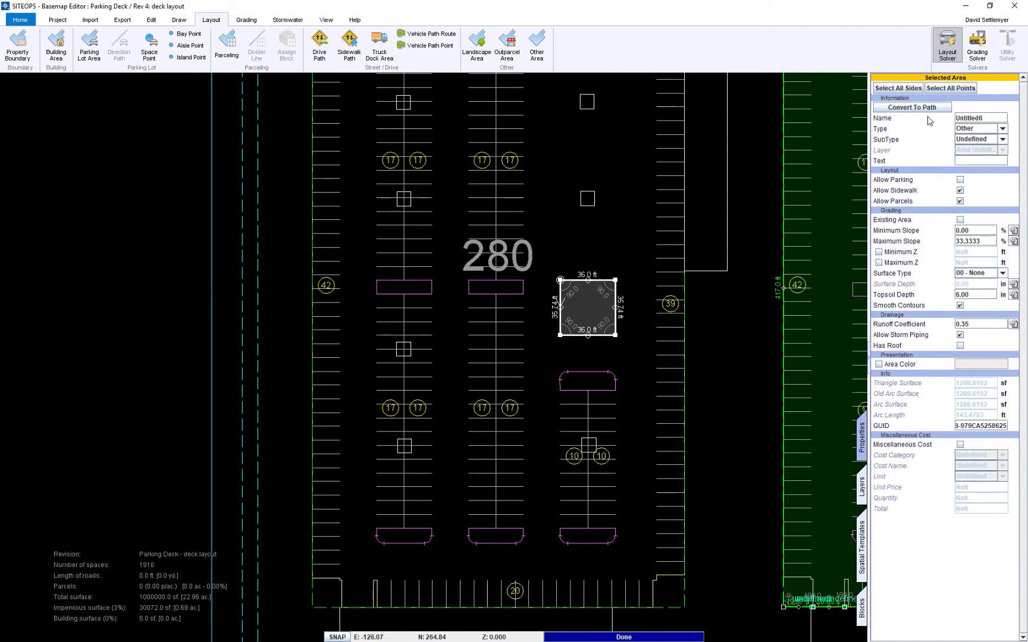
pyautogui.click(913, 89)
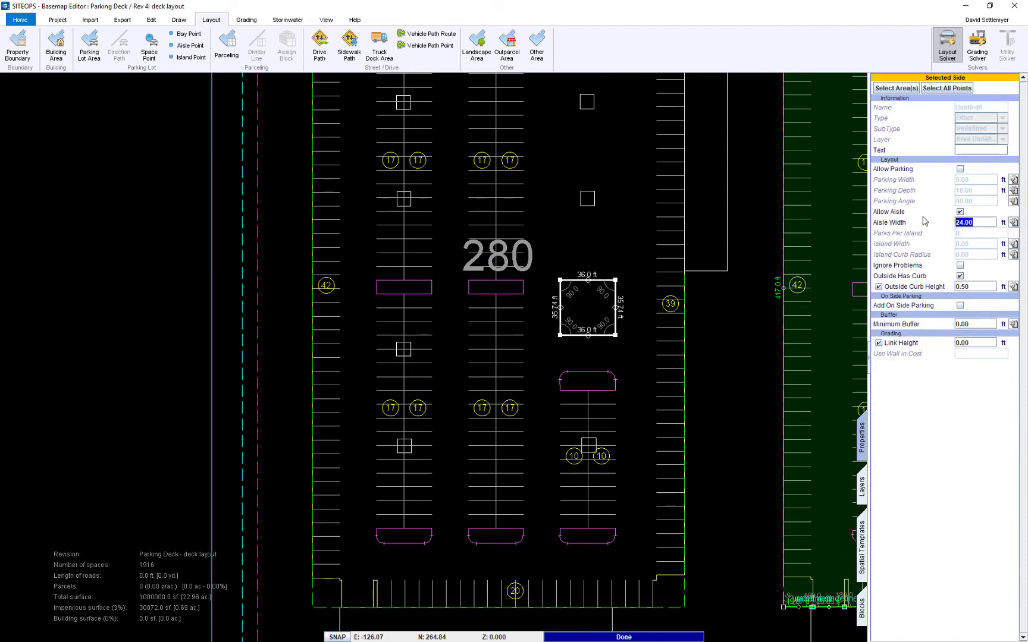
pyautogui.write('.5')
pyautogui.press('Return')
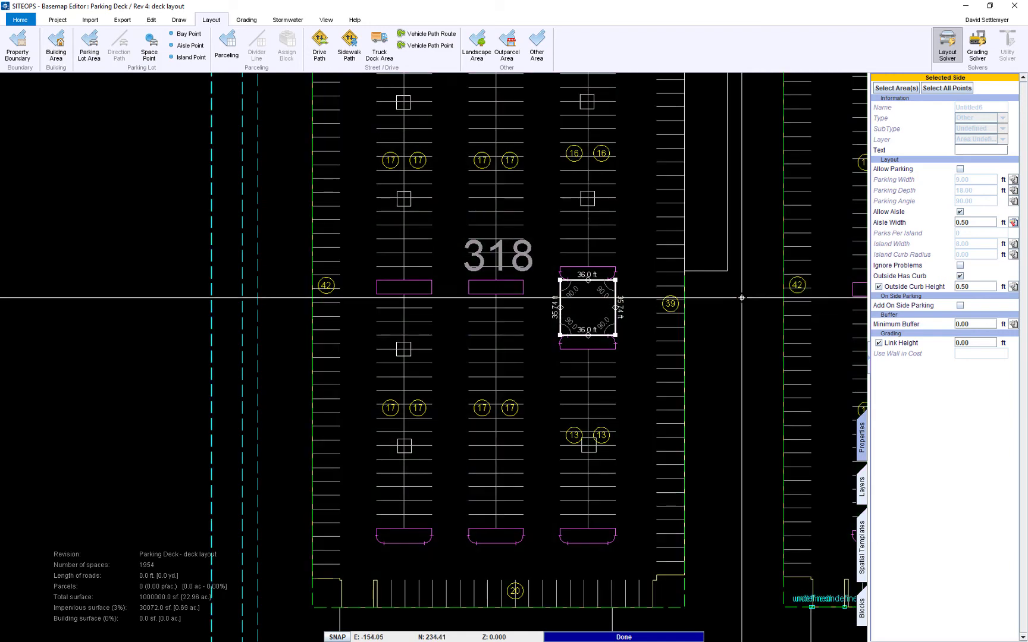
# Copy the no-parking Other area onto the adjacent level to the east, over the middle island of its east parking row.
pyautogui.moveTo(691, 290); pyautogui.dragTo(373, 232, button='middle')
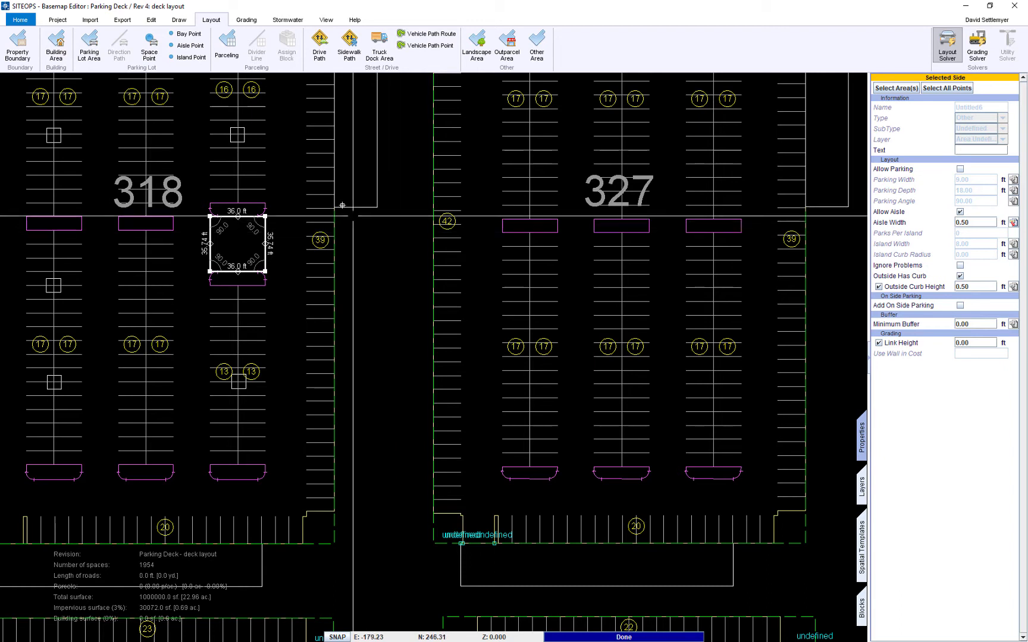
pyautogui.click(152, 19)
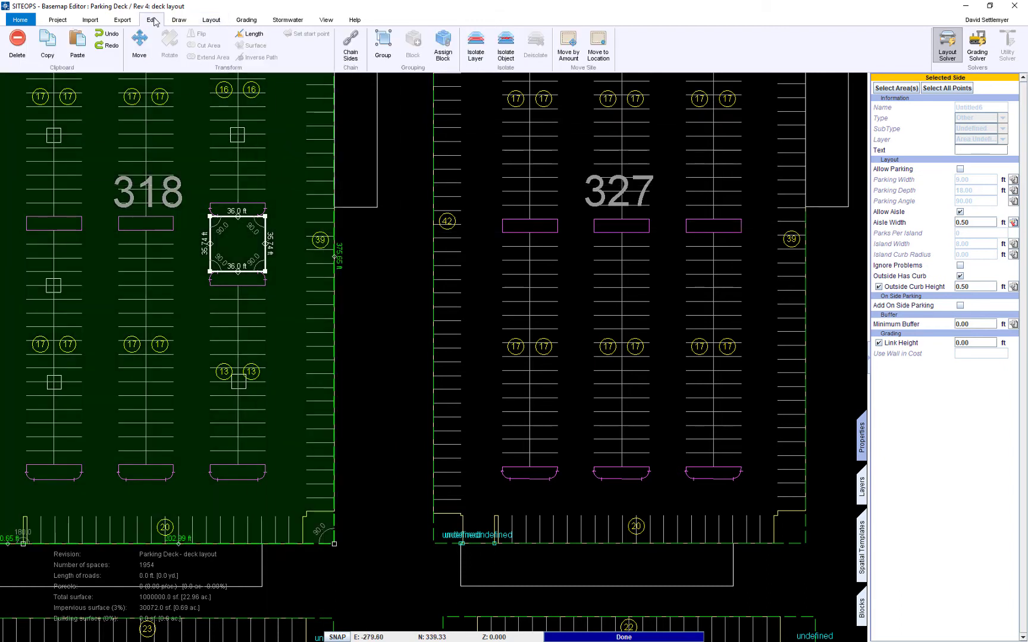
pyautogui.click(76, 43)
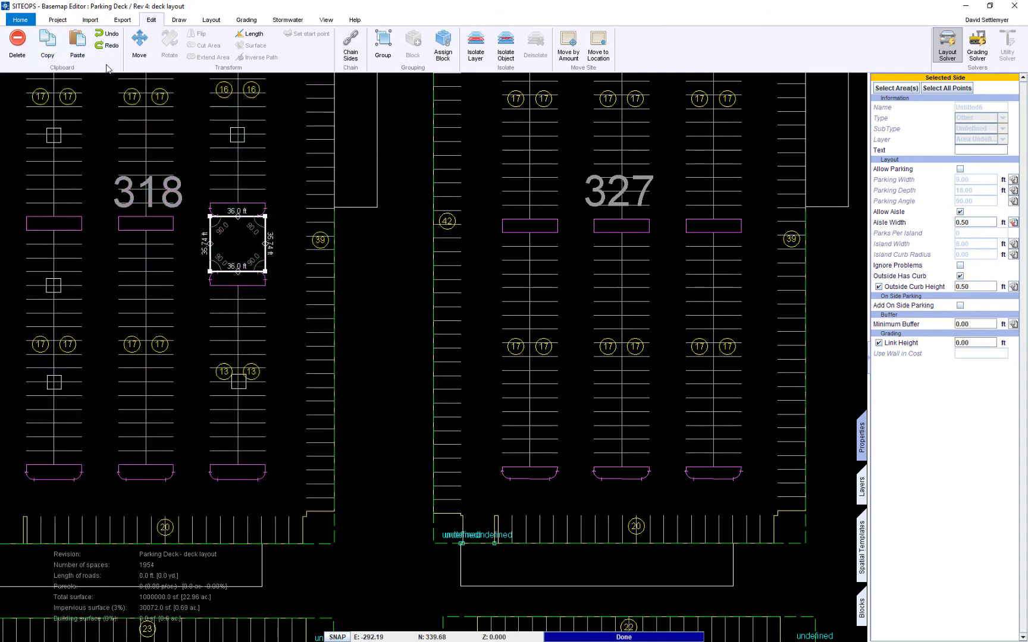
pyautogui.click(592, 260)
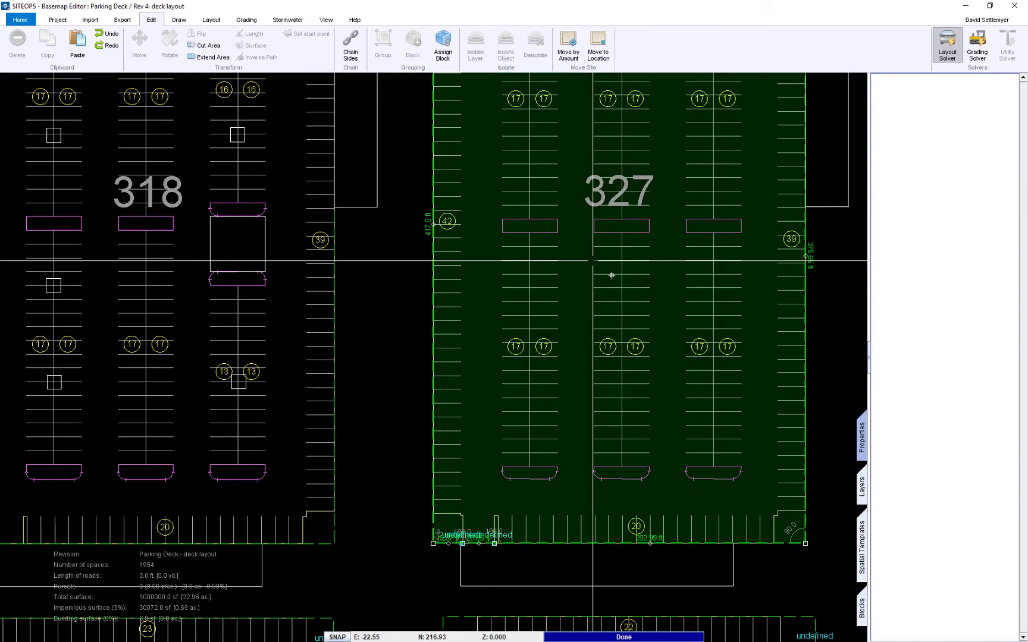
pyautogui.click(250, 238)
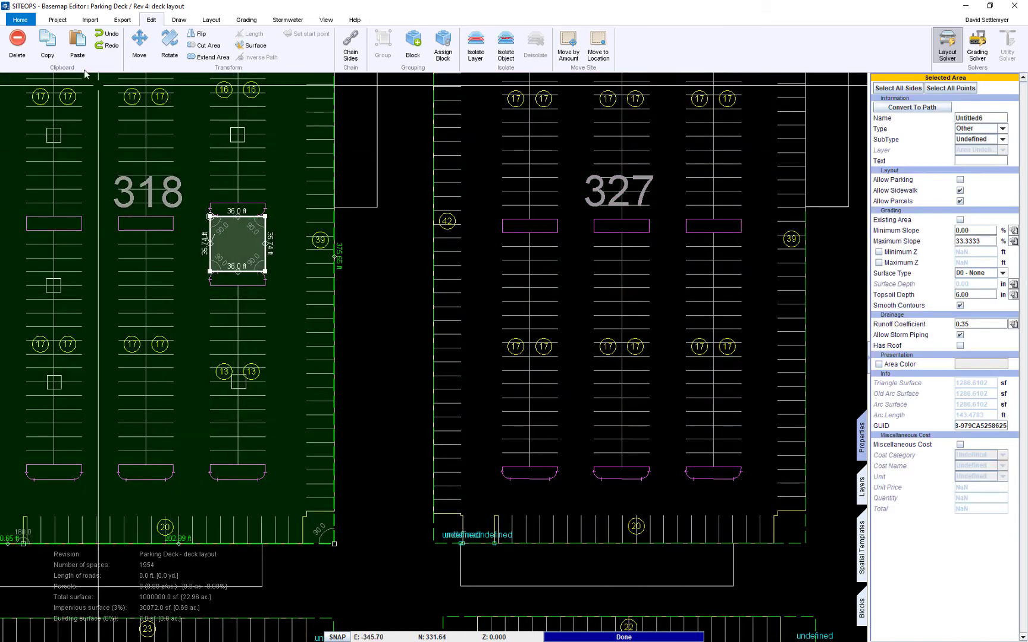
pyautogui.click(70, 50)
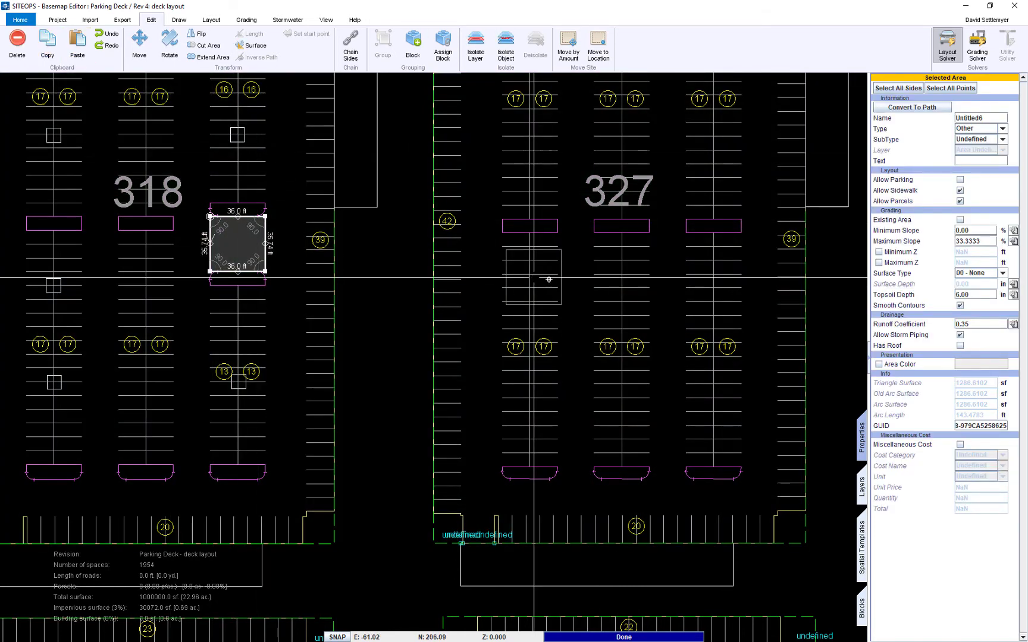
pyautogui.click(713, 245)
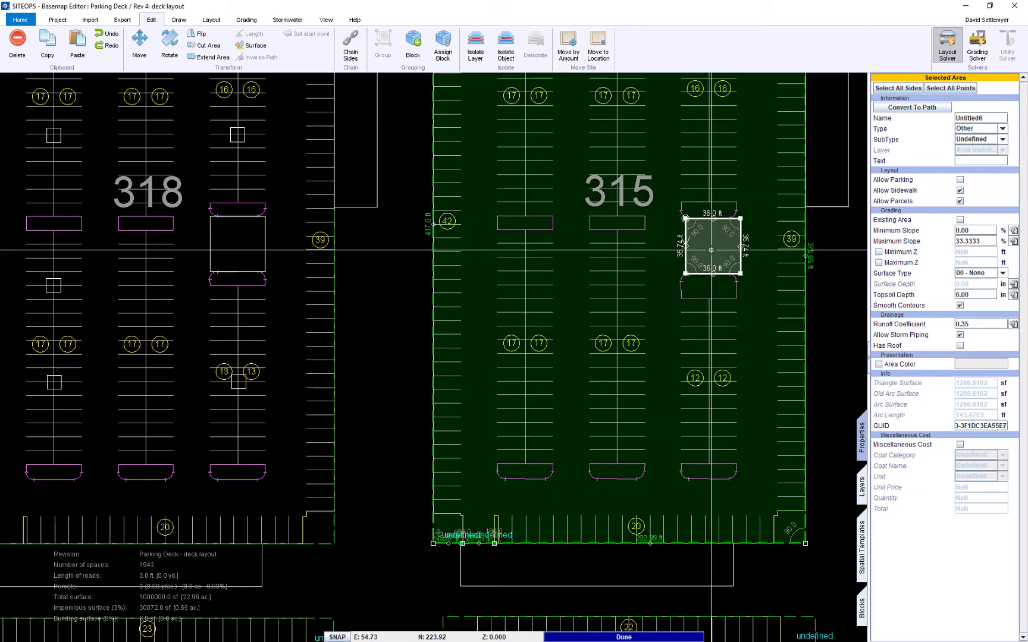
# Move the copied area so it is centred on the east parking row, and leave the area deselected.
pyautogui.rightClick(711, 250)
pyautogui.click(723, 294)
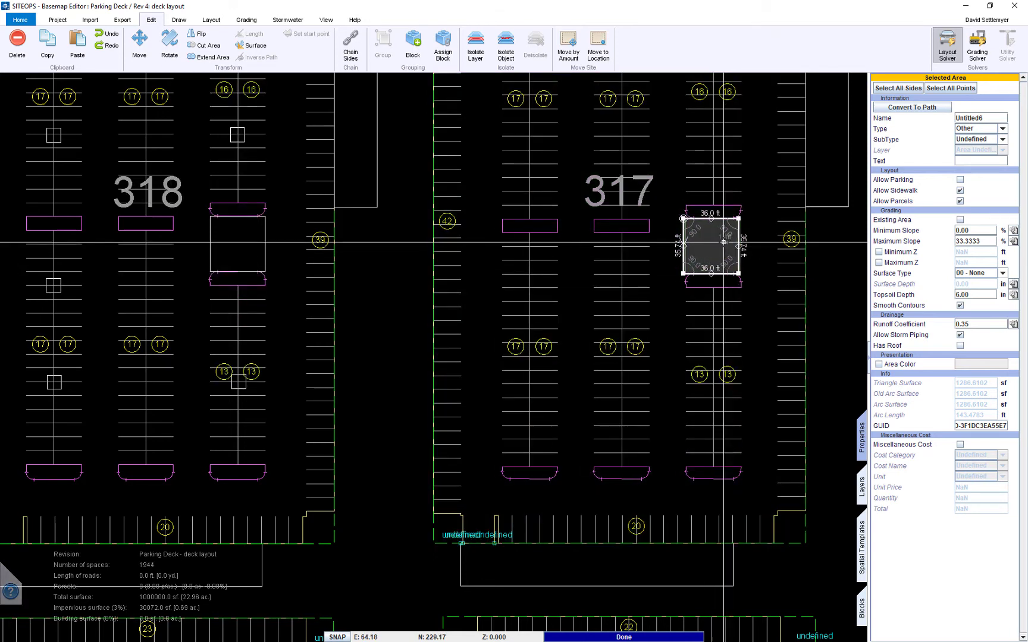
pyautogui.rightClick(723, 242)
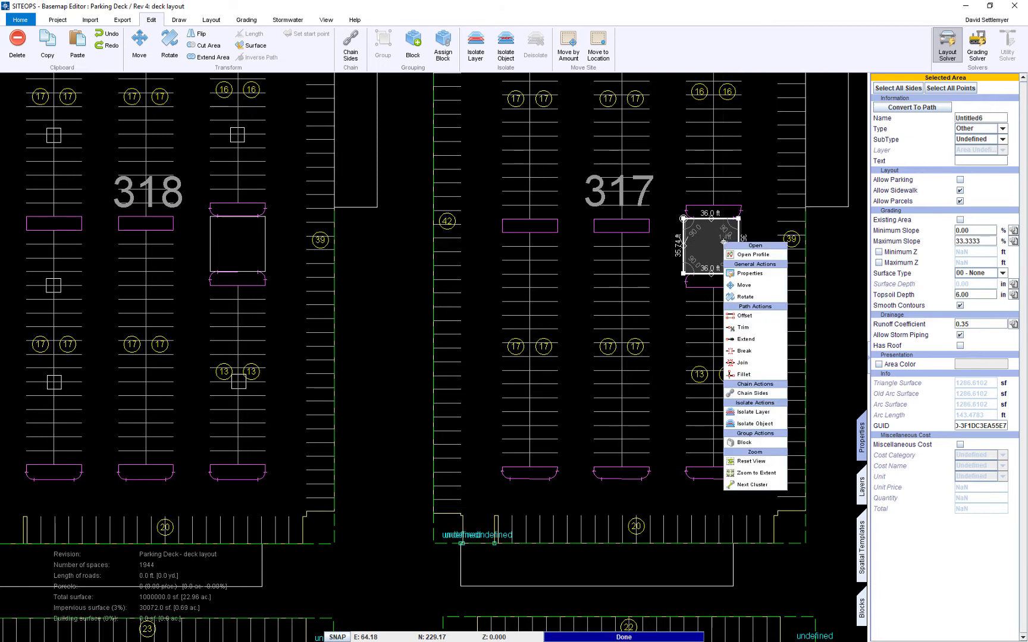
pyautogui.click(743, 287)
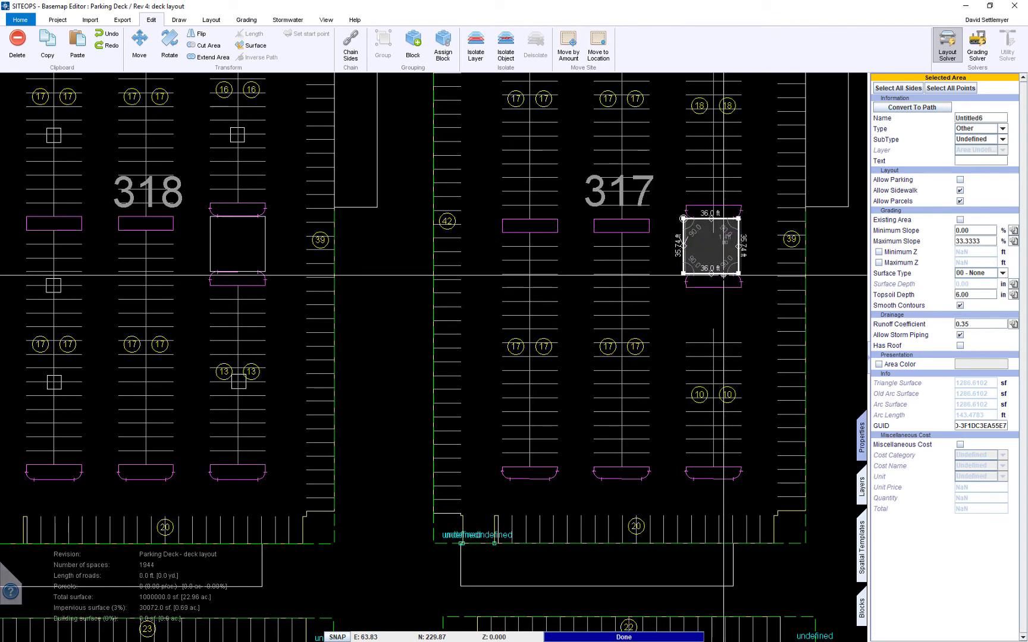
pyautogui.click(725, 231)
pyautogui.scroll(-5, 724, 278)
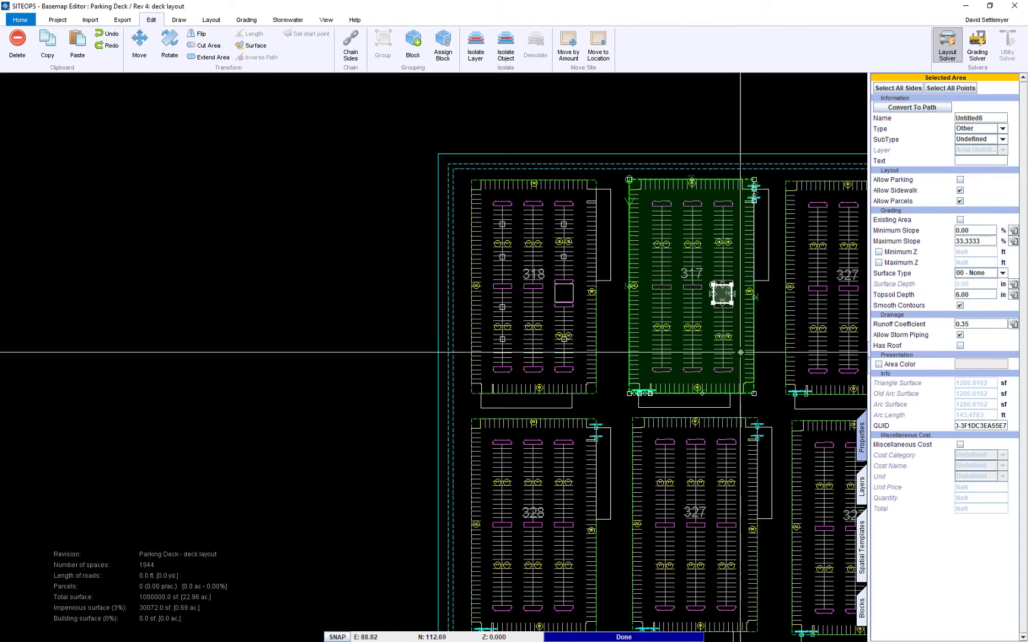
pyautogui.moveTo(658, 319); pyautogui.dragTo(566, 293, button='middle')
pyautogui.press('Escape')
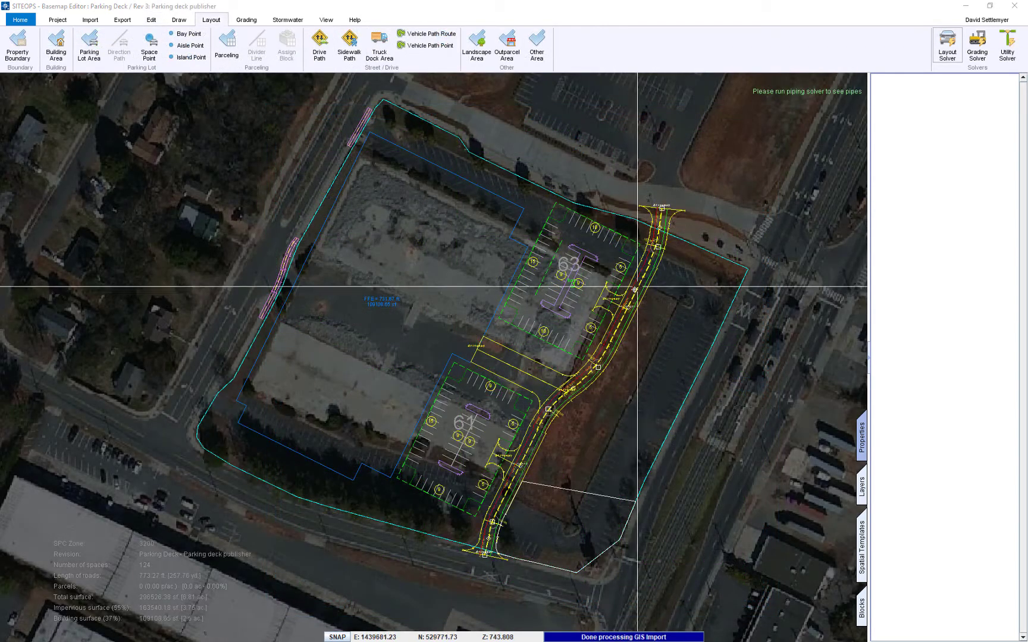
# Run the grading solver for the building site and examine the graded 3D surface with boundaries from several sides.
pyautogui.click(414, 280)
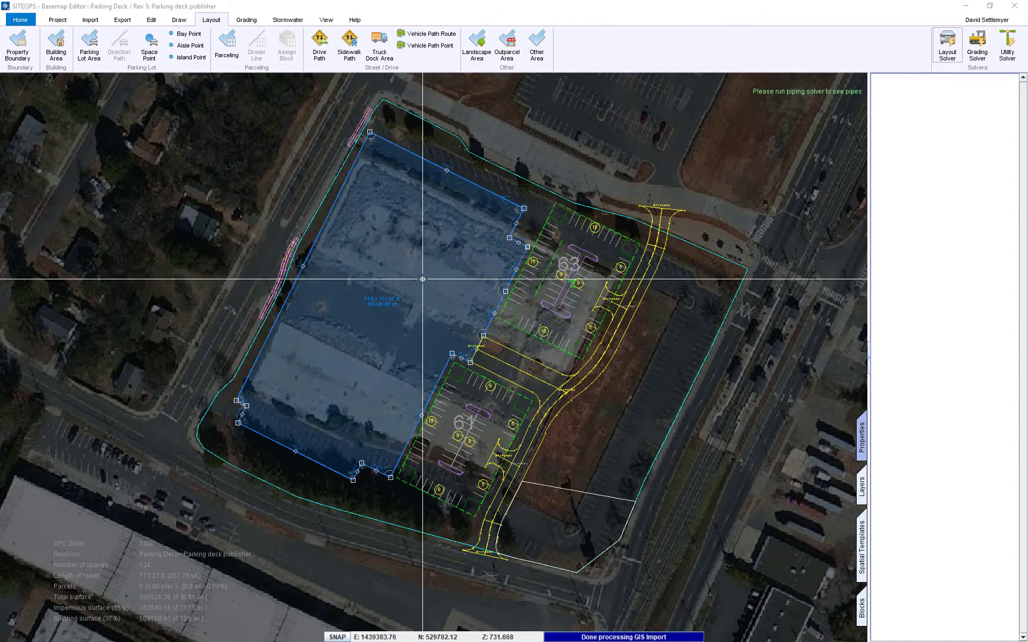
pyautogui.click(982, 62)
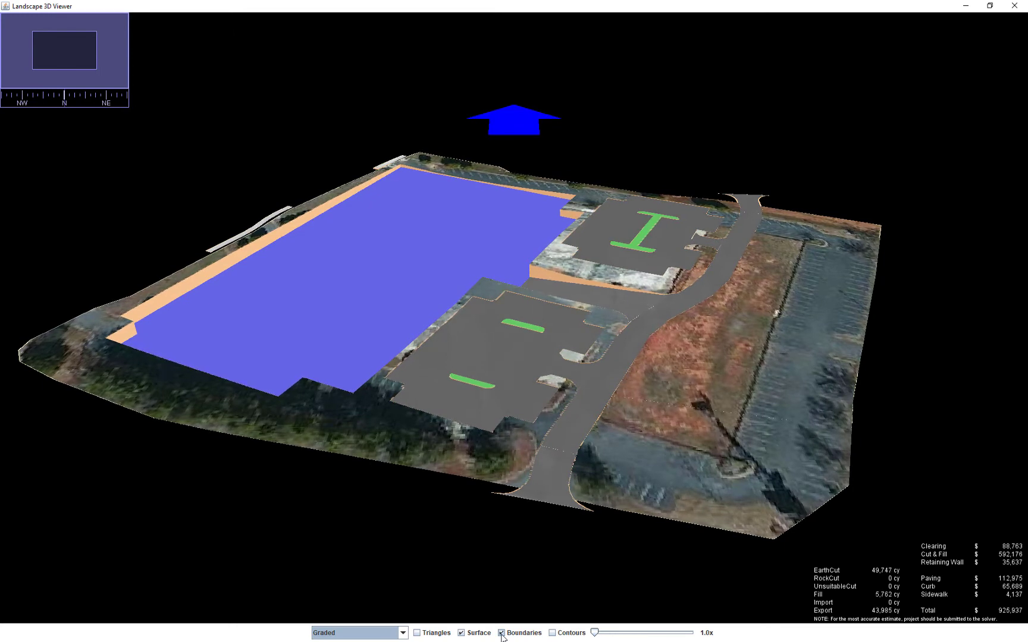
pyautogui.click(501, 633)
pyautogui.moveTo(423, 441); pyautogui.dragTo(511, 471)
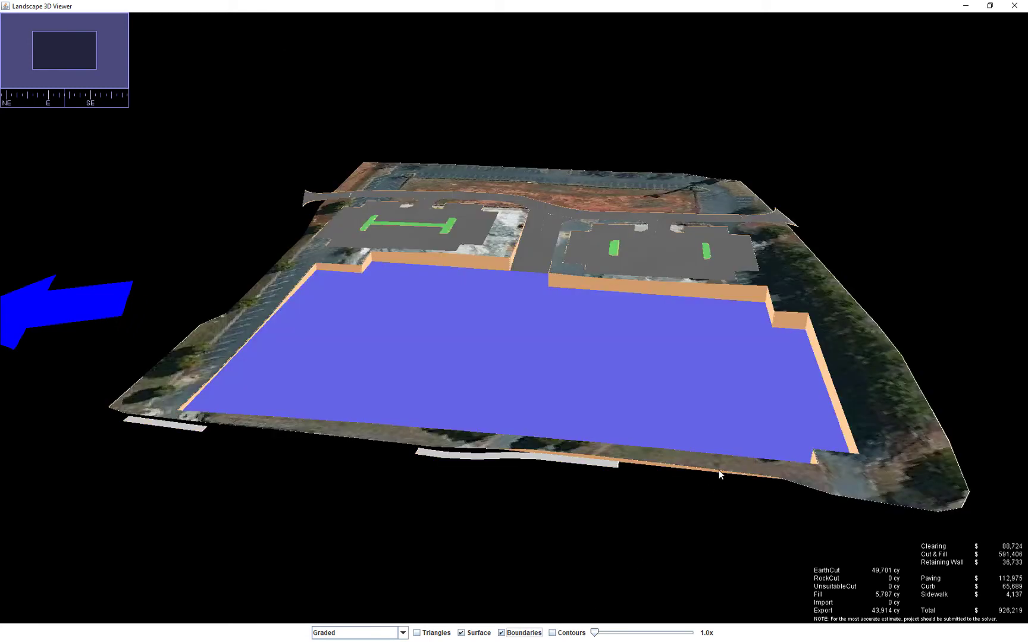
pyautogui.moveTo(718, 470); pyautogui.dragTo(500, 471)
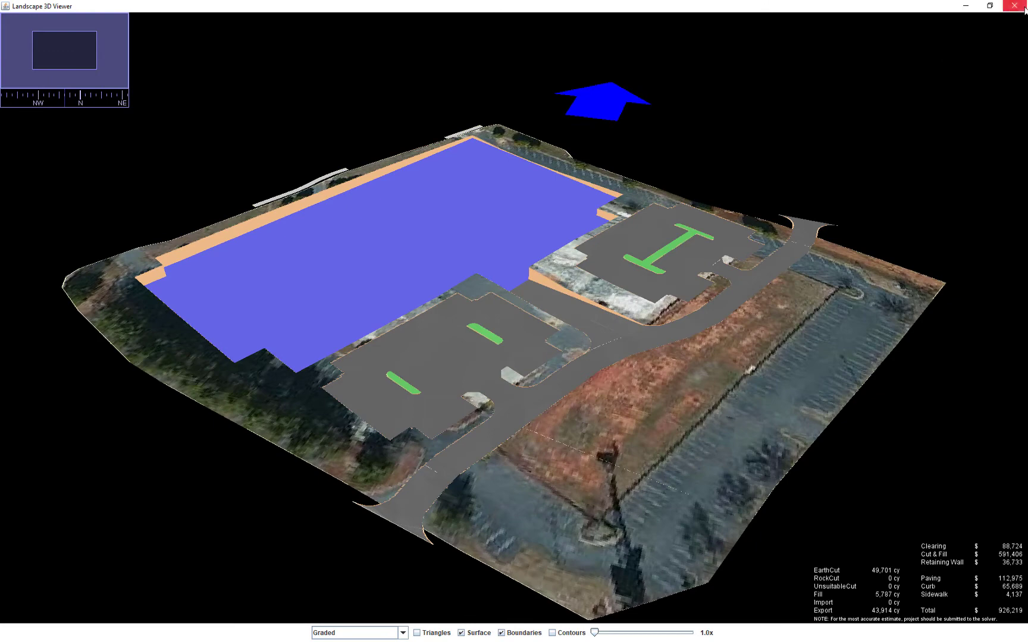
pyautogui.click(1025, 8)
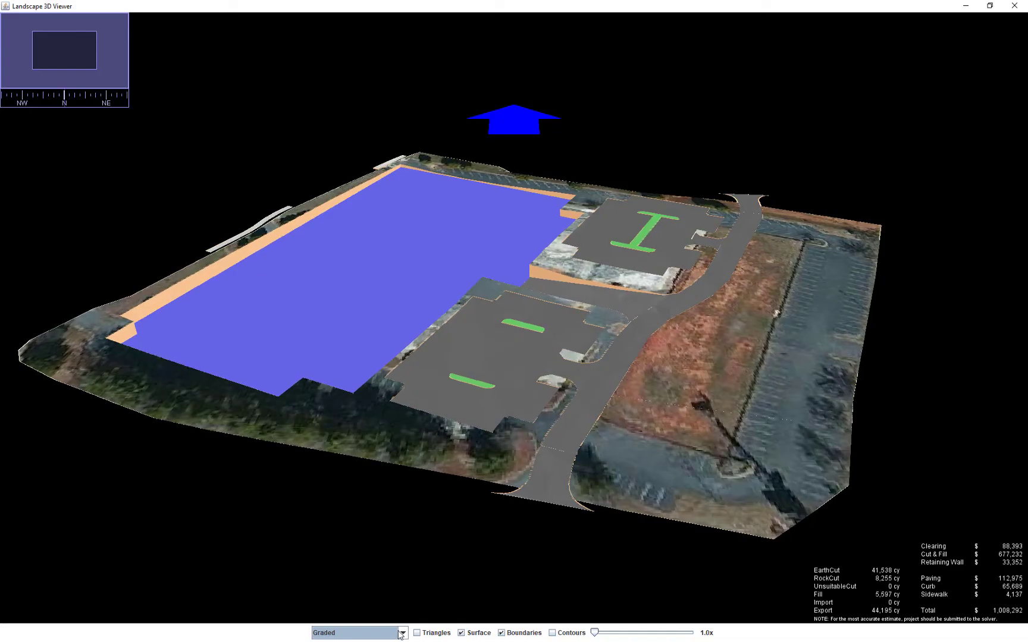
# Switch the 3D surface display to Graded + Pre-graded Rock and examine the rock around the building pad.
pyautogui.click(402, 633)
pyautogui.click(391, 595)
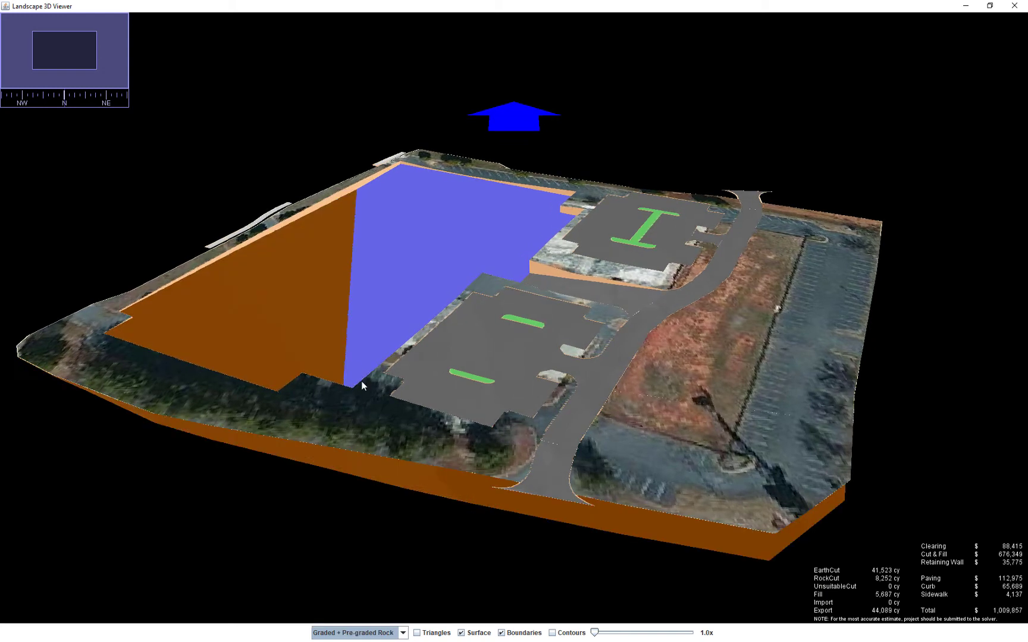
pyautogui.moveTo(316, 310); pyautogui.dragTo(558, 323)
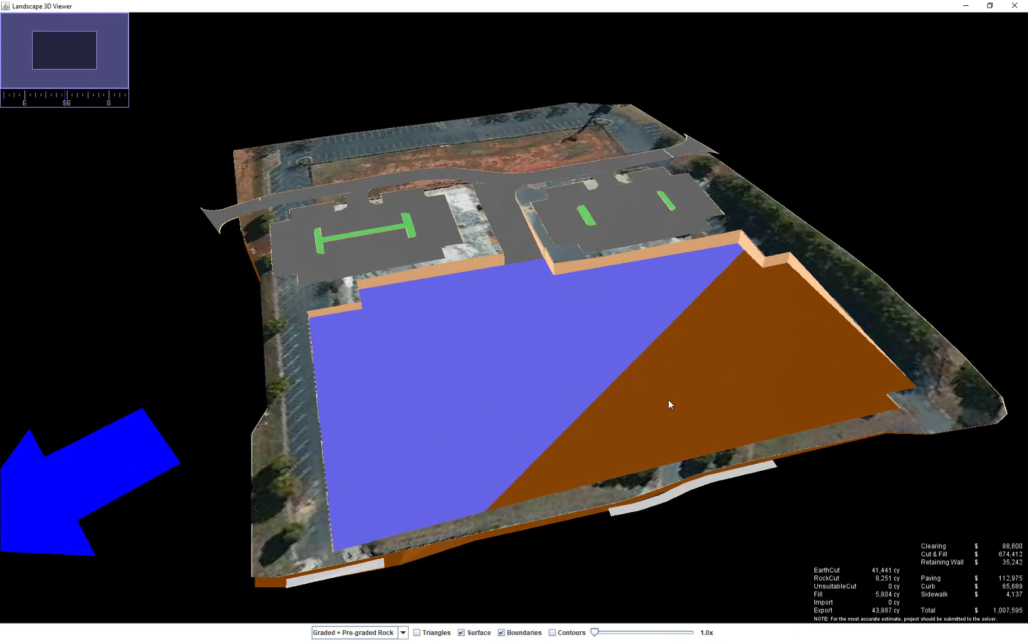
pyautogui.moveTo(666, 406); pyautogui.dragTo(702, 385)
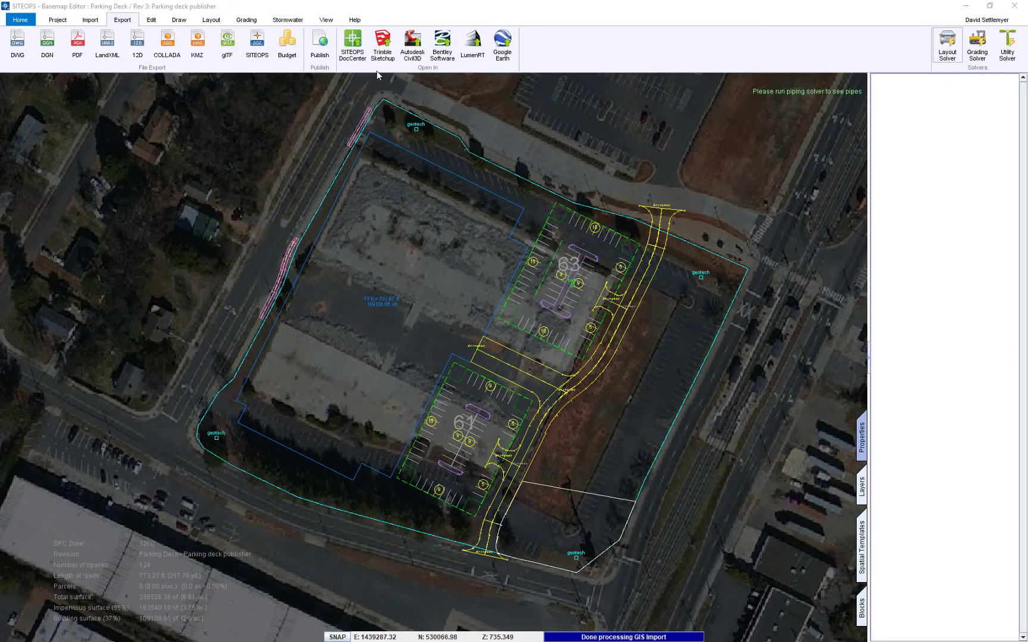
# Publish the site as a web page with the full budget and all layer options, and inspect its 3D model in perspective.
pyautogui.click(322, 47)
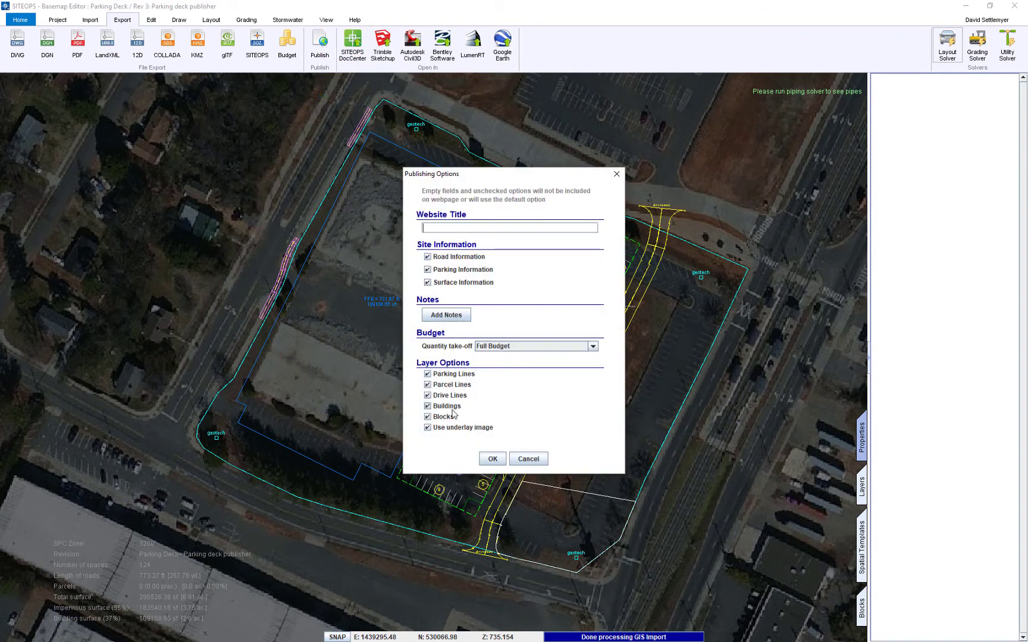
pyautogui.click(493, 459)
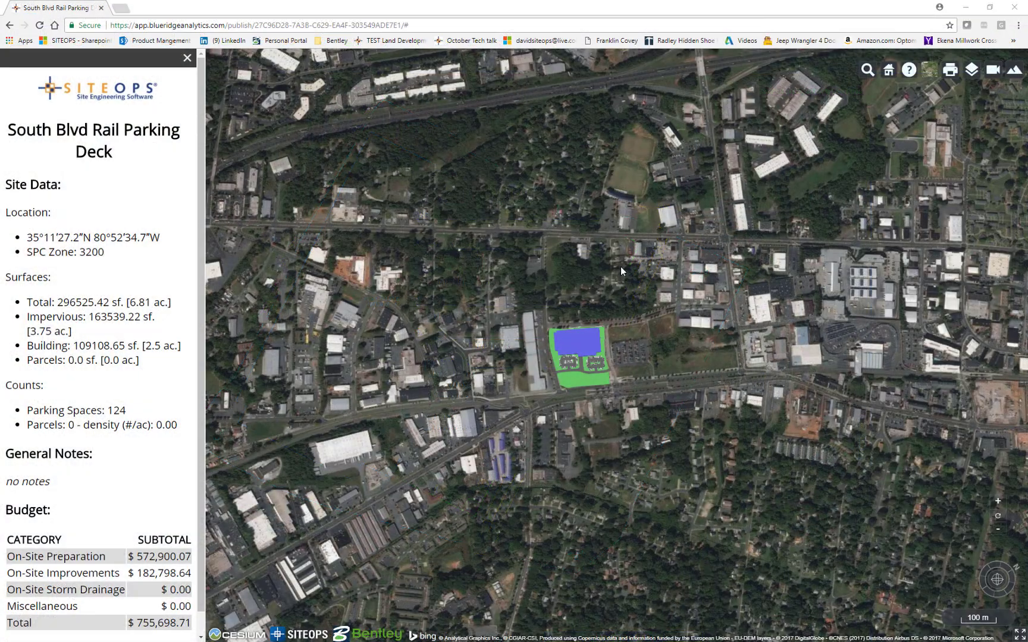
pyautogui.scroll(2, 559, 402)
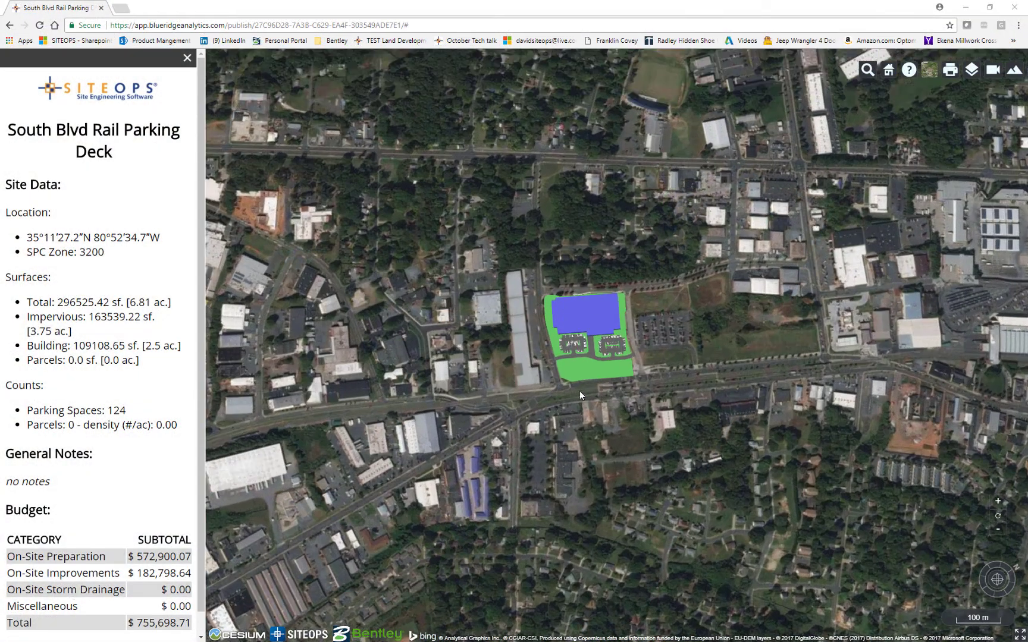
pyautogui.scroll(2, 602, 363)
pyautogui.scroll(3, 603, 364)
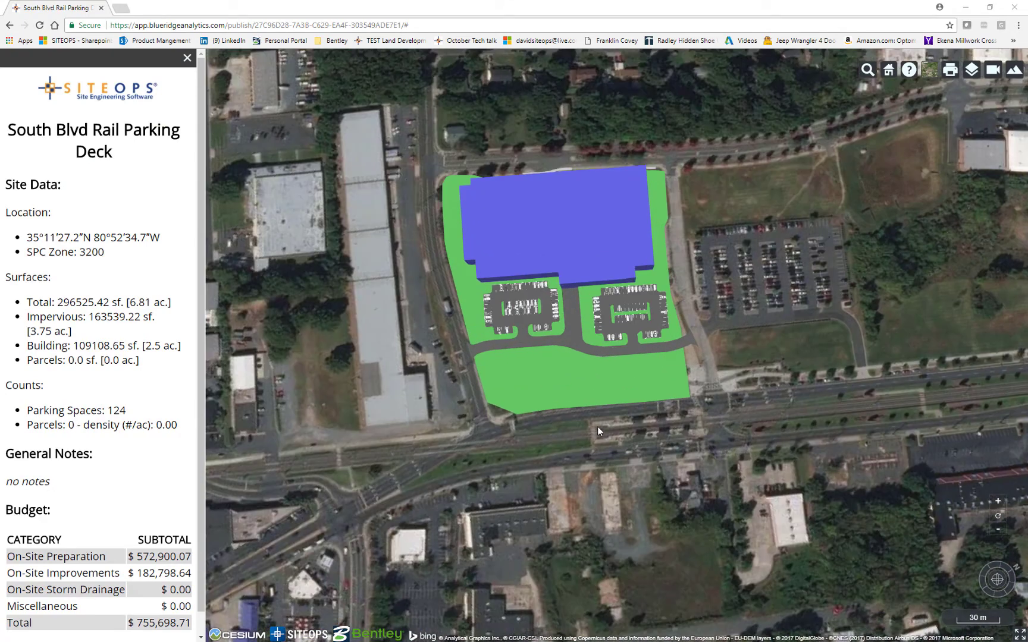
pyautogui.moveTo(597, 427); pyautogui.dragTo(605, 321, button='middle')
pyautogui.moveTo(543, 389); pyautogui.dragTo(569, 378, button='middle')
pyautogui.scroll(5, 563, 383)
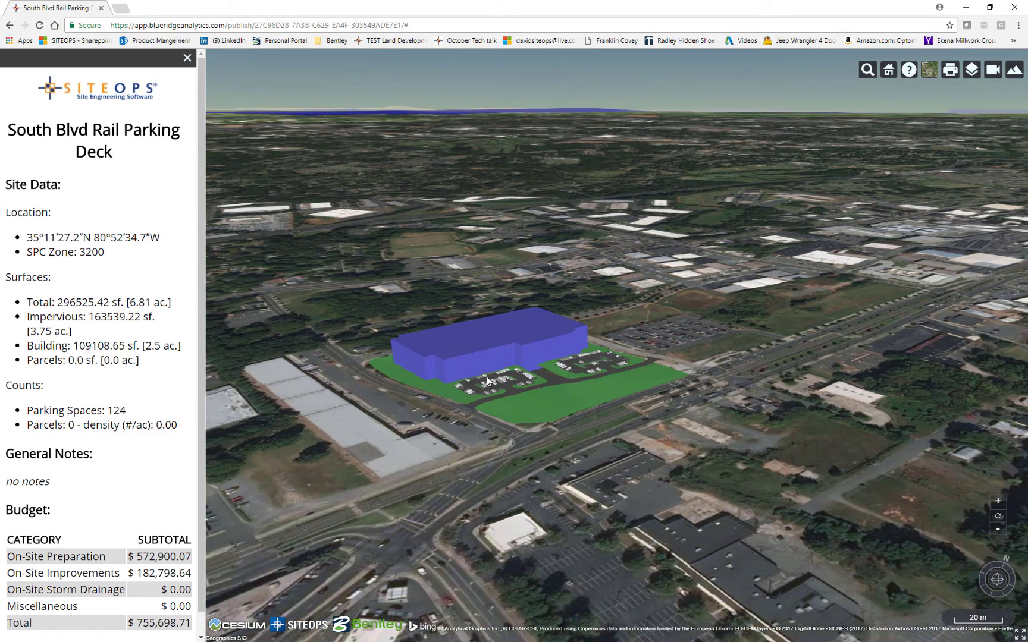
pyautogui.moveTo(562, 402); pyautogui.dragTo(501, 394, button='middle')
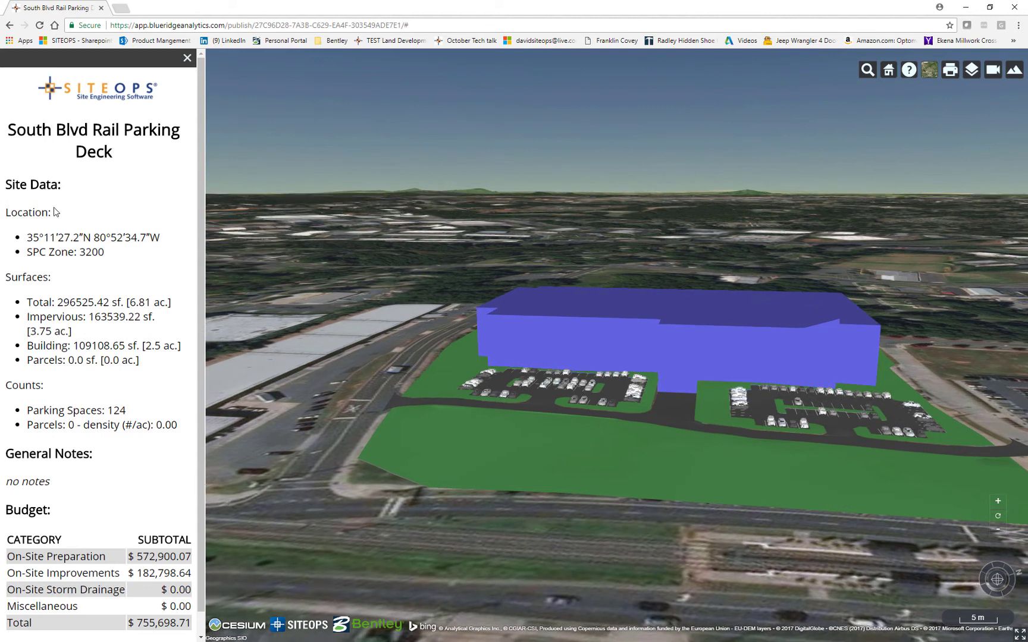
# Open the detailed budget from the published page, review its preparation, improvement and drainage costs, and return to the site page.
pyautogui.scroll(-1, 141, 364)
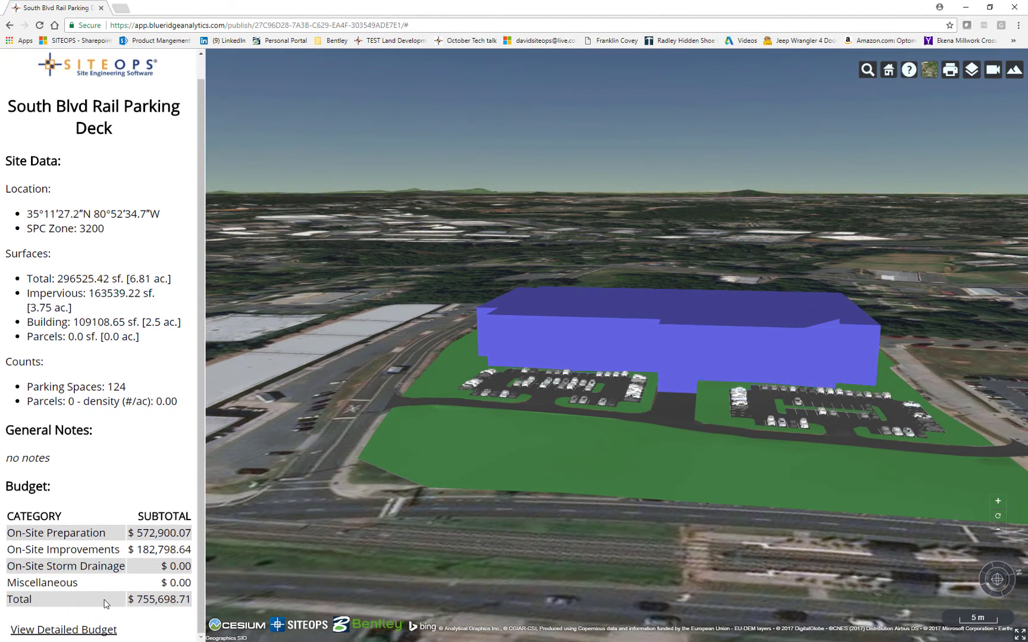
pyautogui.click(94, 630)
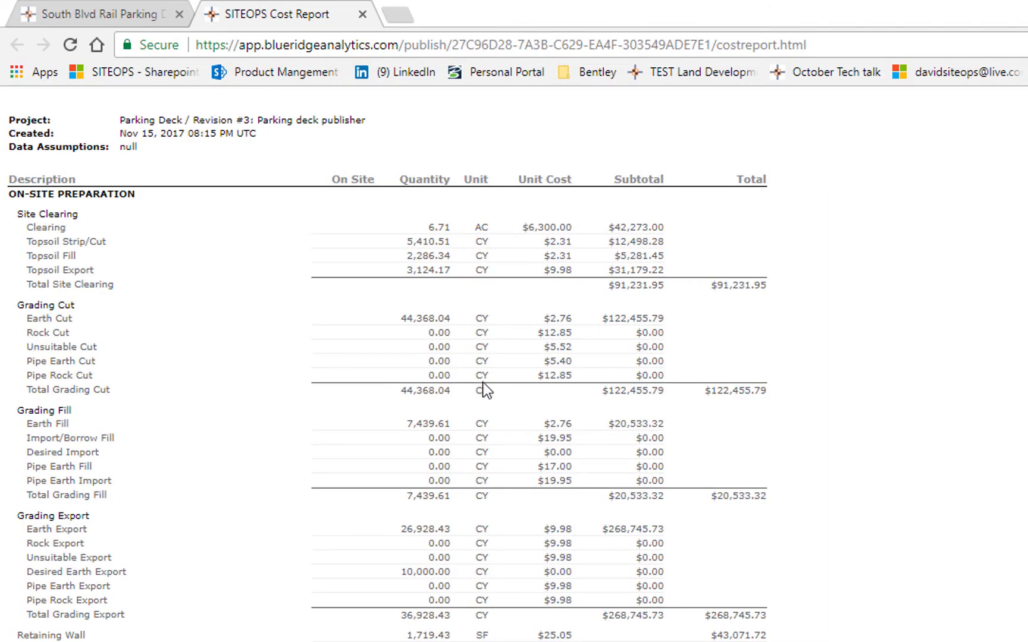
pyautogui.scroll(-6, 498, 351)
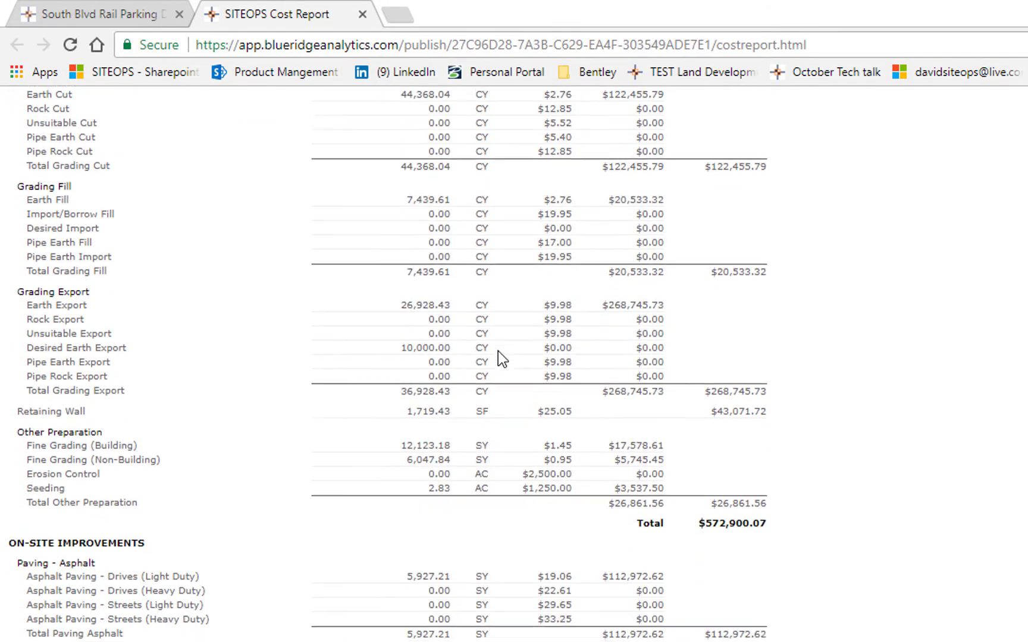
pyautogui.scroll(-10, 498, 351)
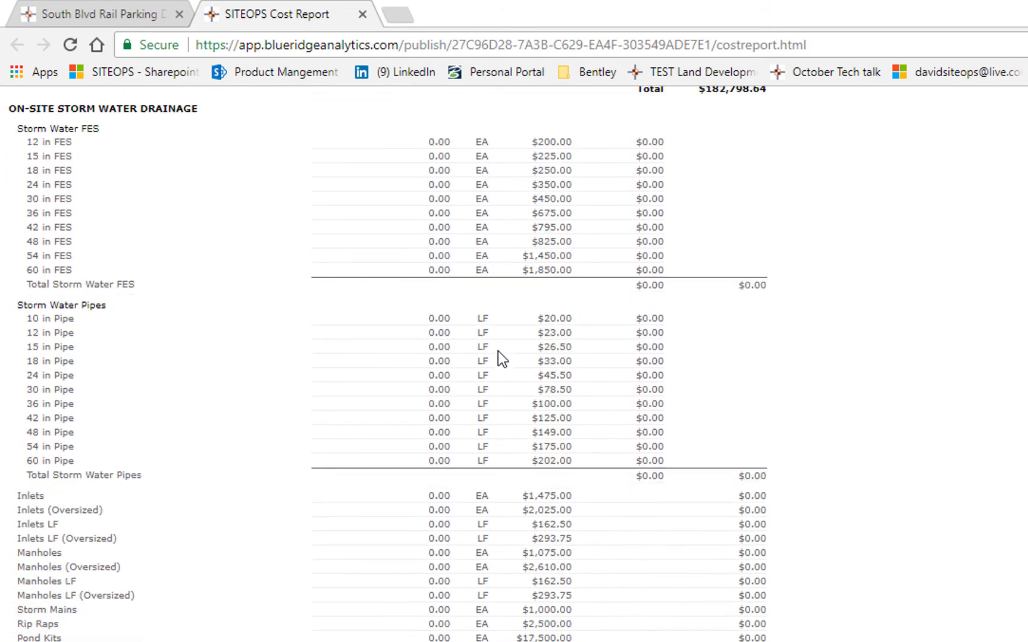
pyautogui.scroll(-3, 498, 351)
pyautogui.scroll(6, 378, 201)
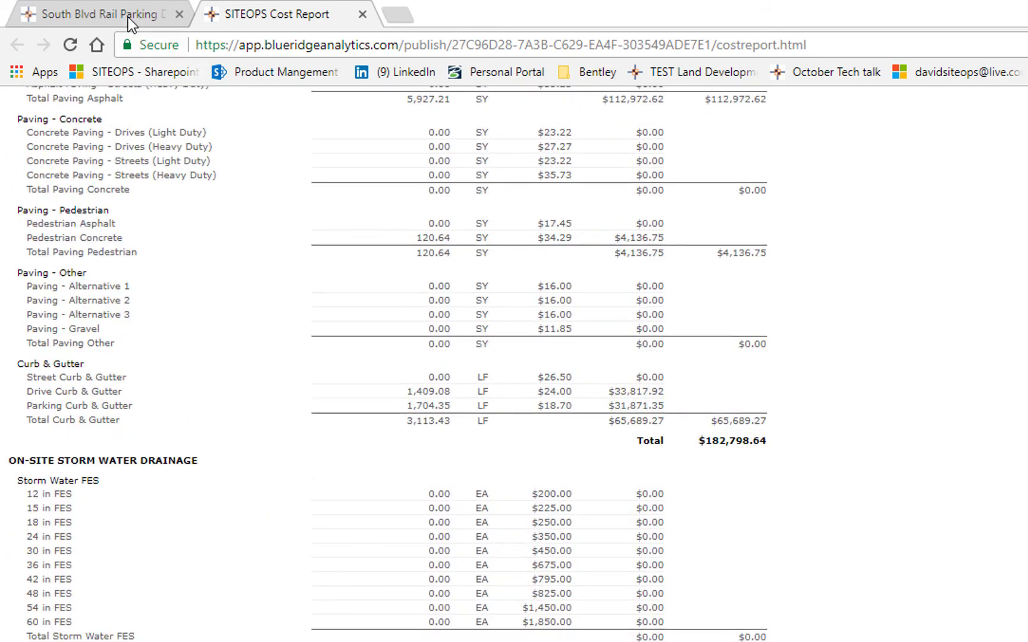
pyautogui.click(128, 16)
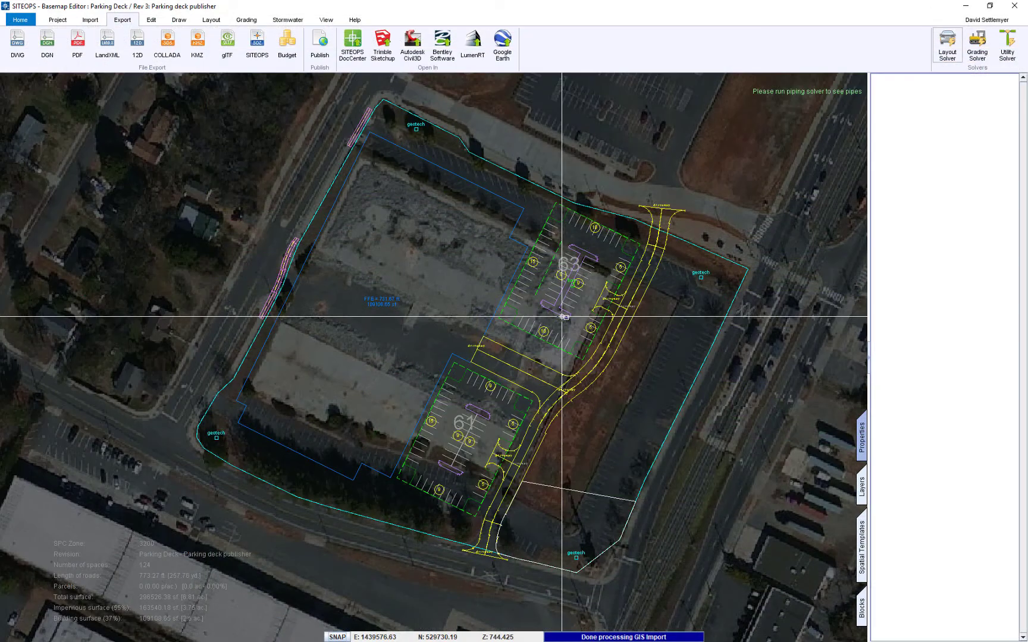
pyautogui.click(474, 50)
pyautogui.click(468, 364)
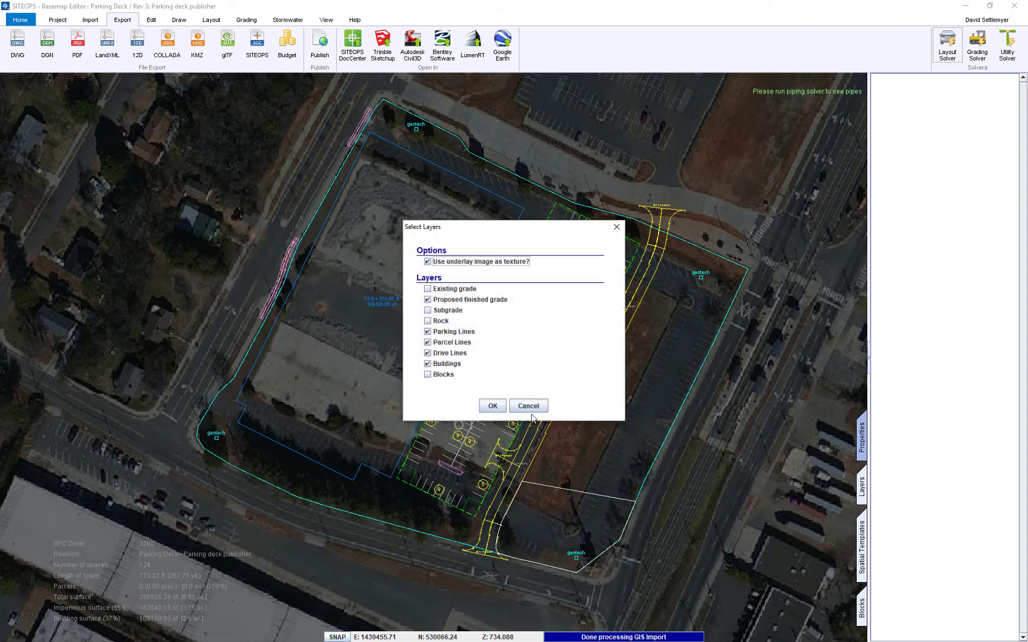
pyautogui.click(531, 409)
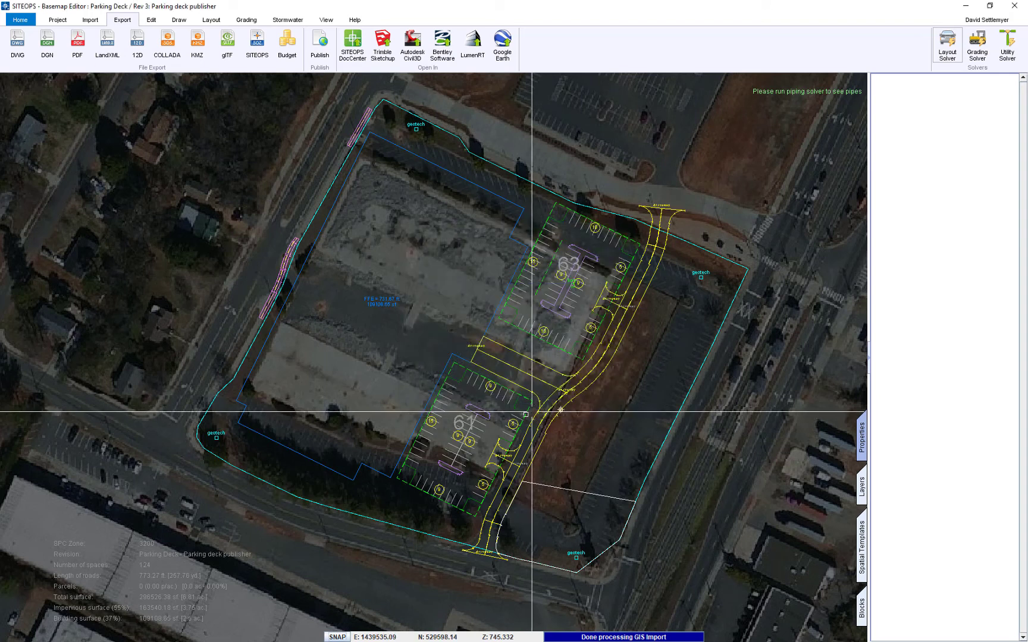